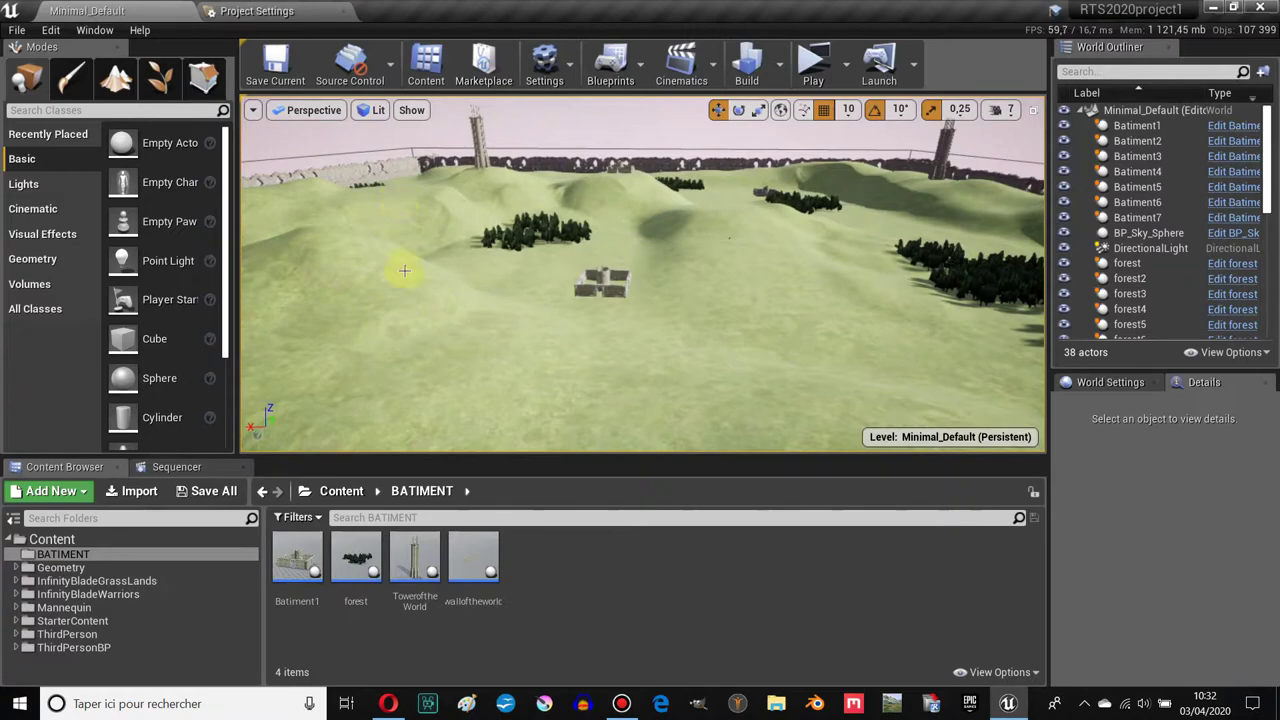
Step: Fly the viewport over the hilly map to the walled building and the long wall
right_drag(608, 325, 608, 325)
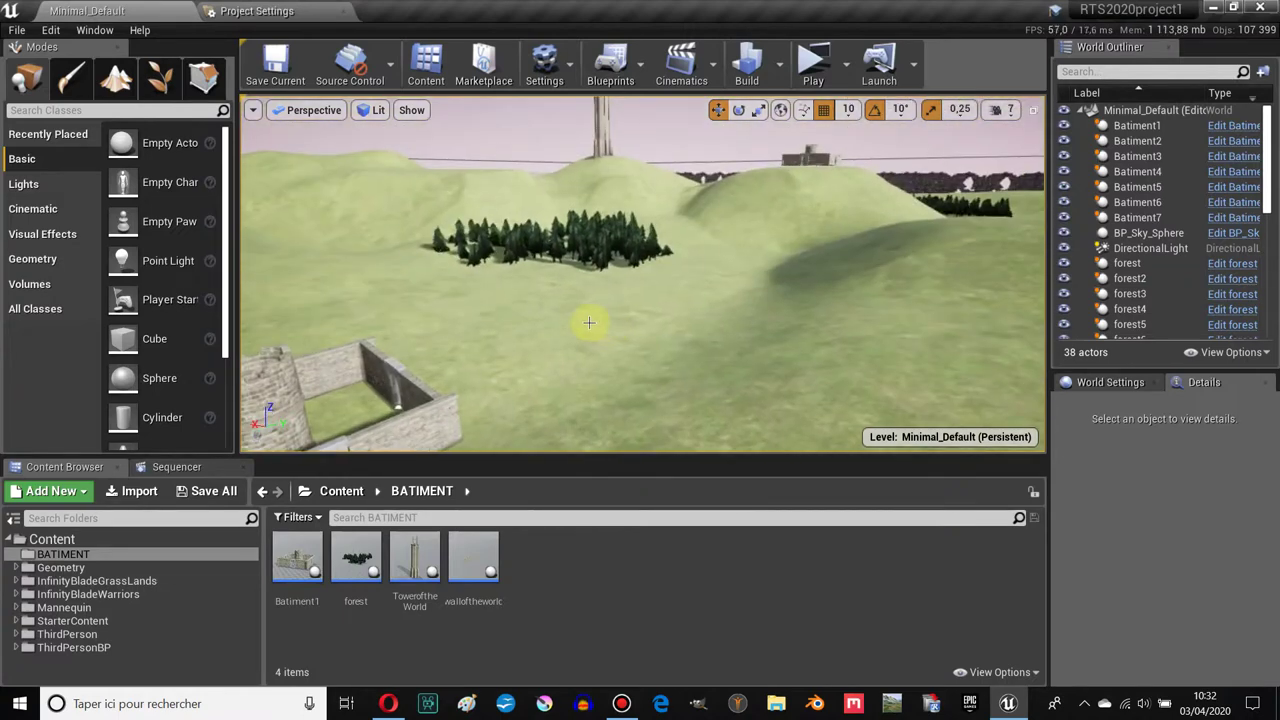
drag(297, 560, 484, 392)
right_drag(829, 355, 826, 355)
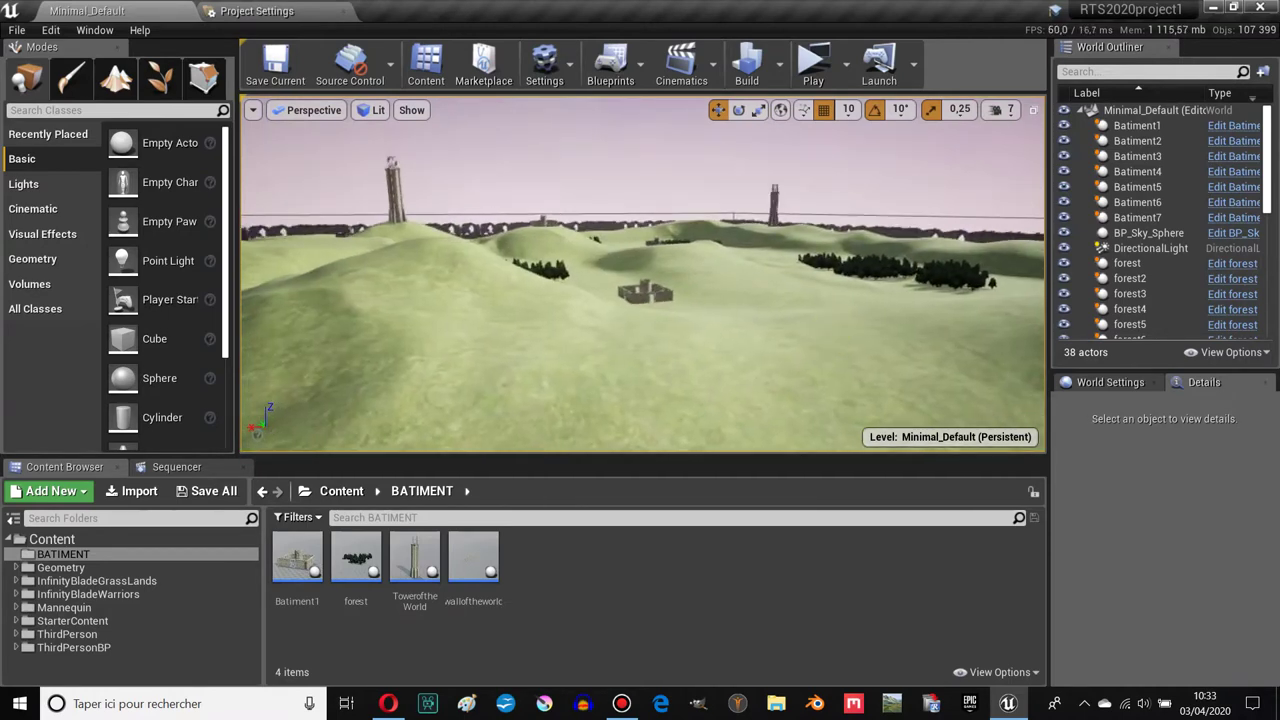
right_click(790, 303)
click(545, 650)
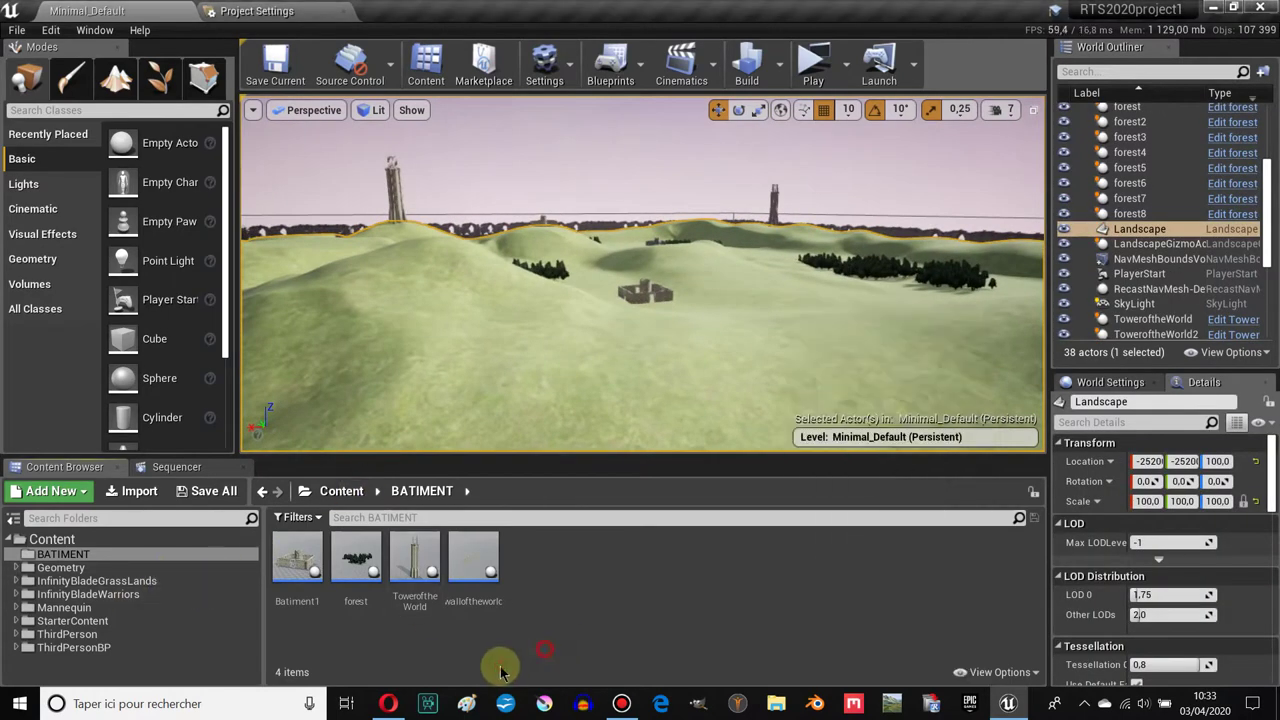
Step: Browse the InfinityBladeGrassLands and InfinityBladeWarriors folders, then switch to the Epic Games Launcher
click(145, 581)
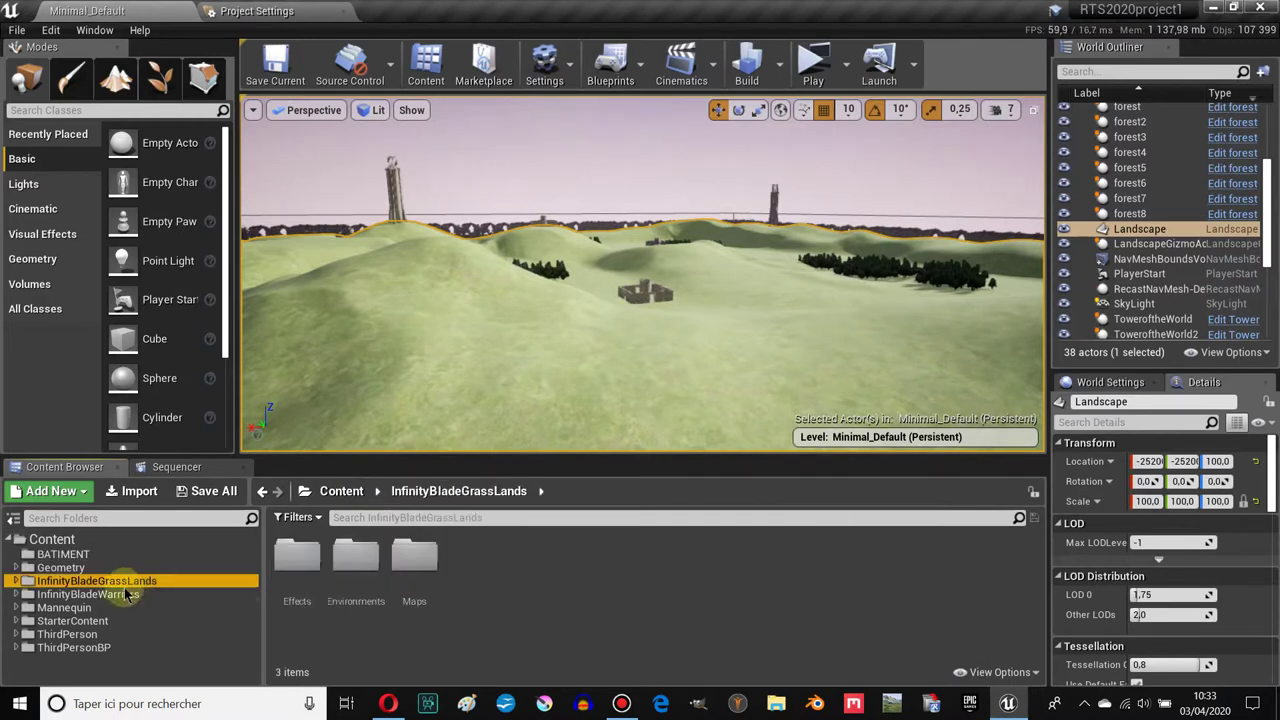
click(45, 595)
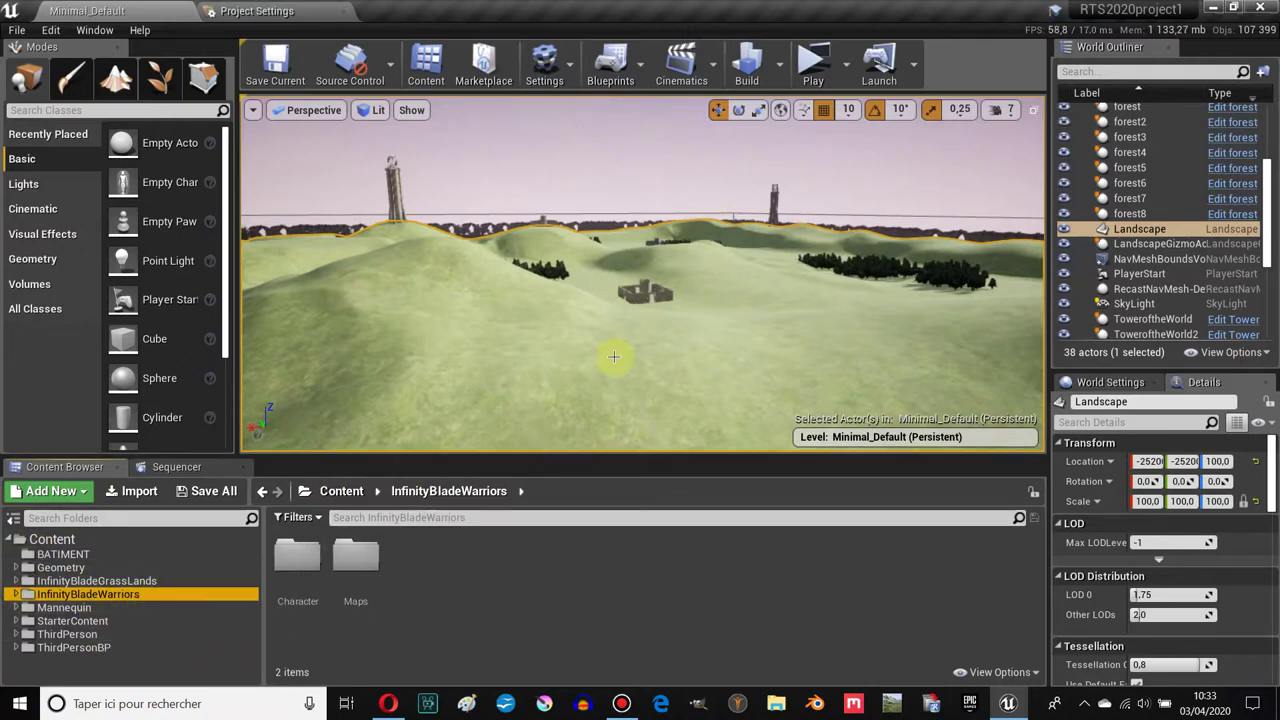
right_drag(603, 377, 603, 430)
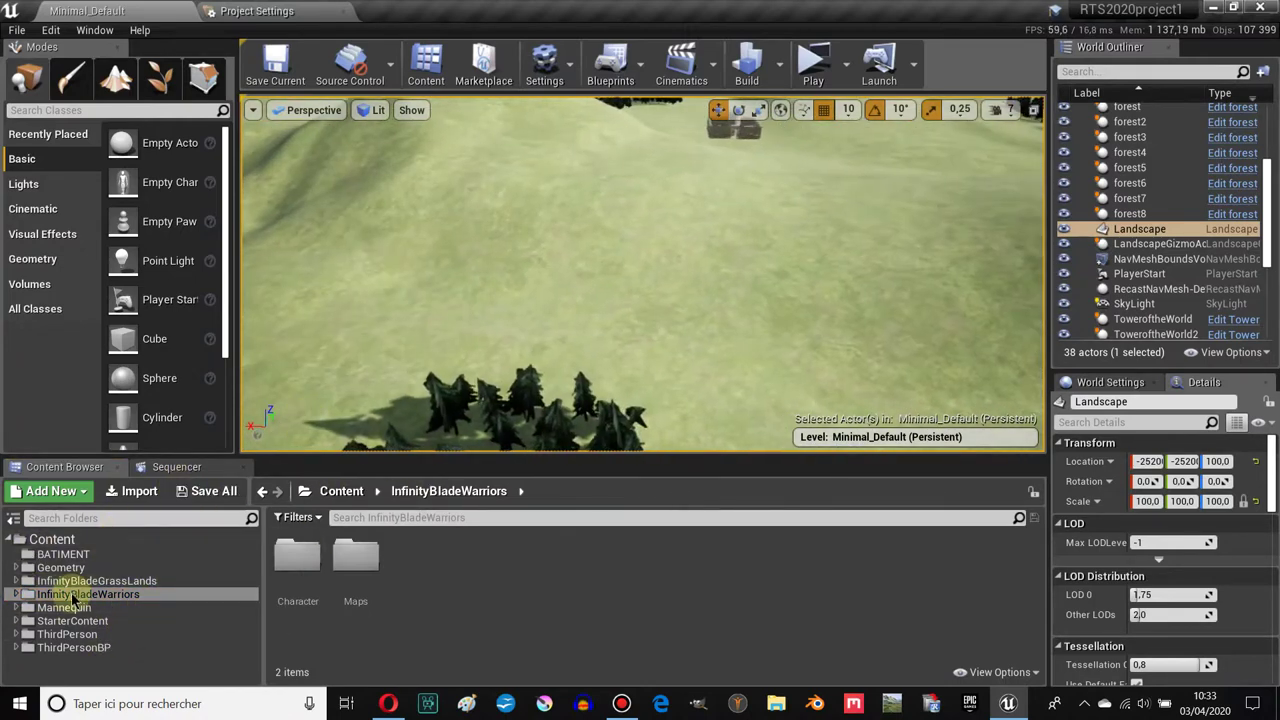
click(95, 581)
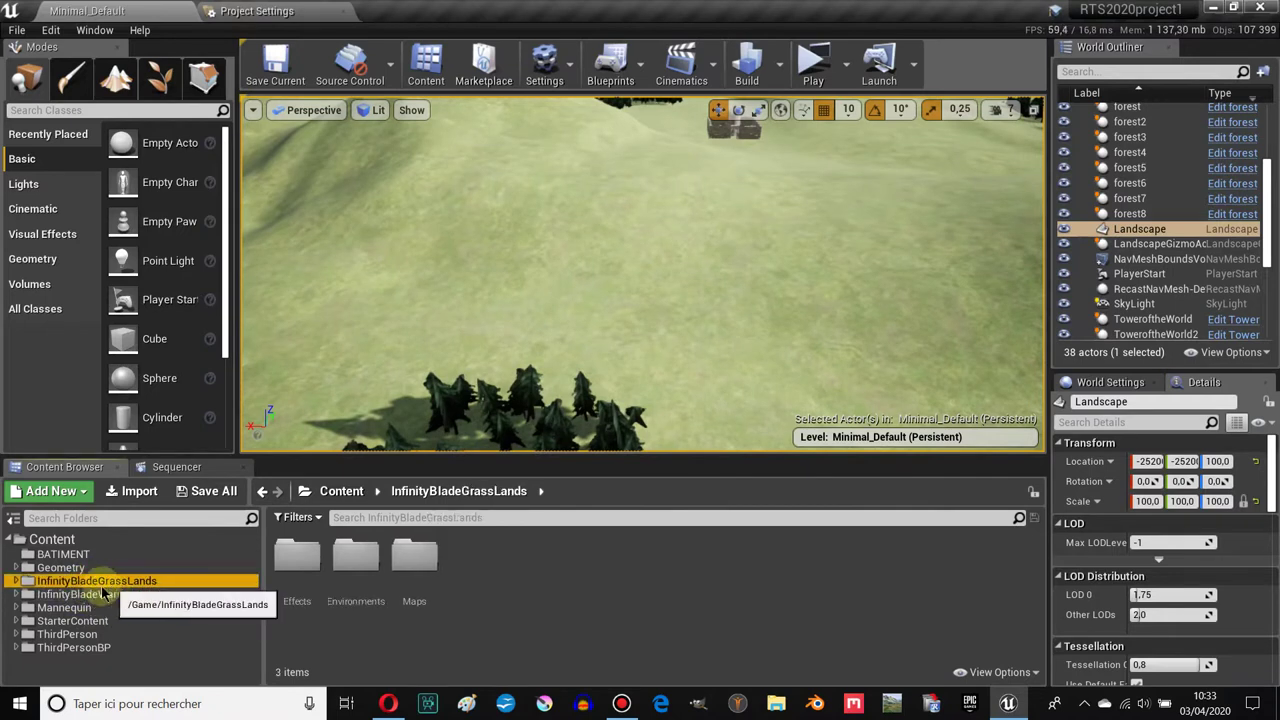
click(977, 707)
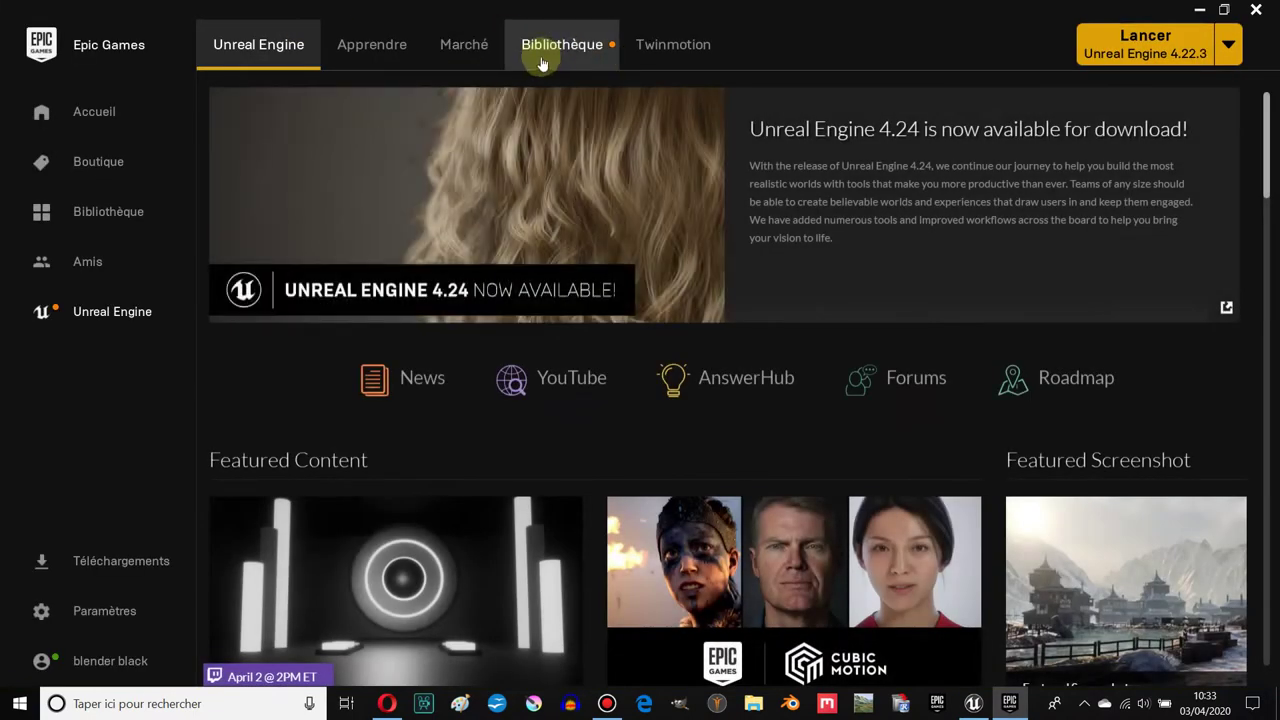
click(563, 56)
scroll(429, 423, down, 2)
scroll(433, 432, down, 4)
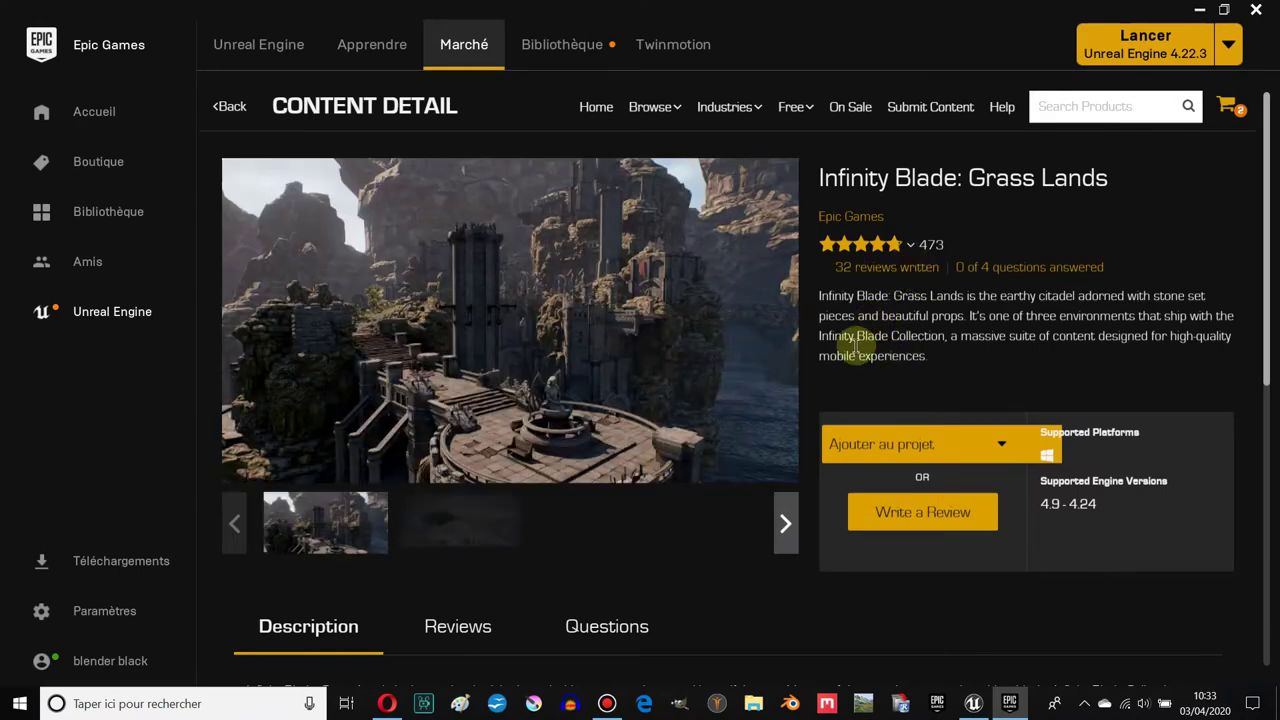
scroll(942, 325, down, 3)
scroll(936, 332, up, 3)
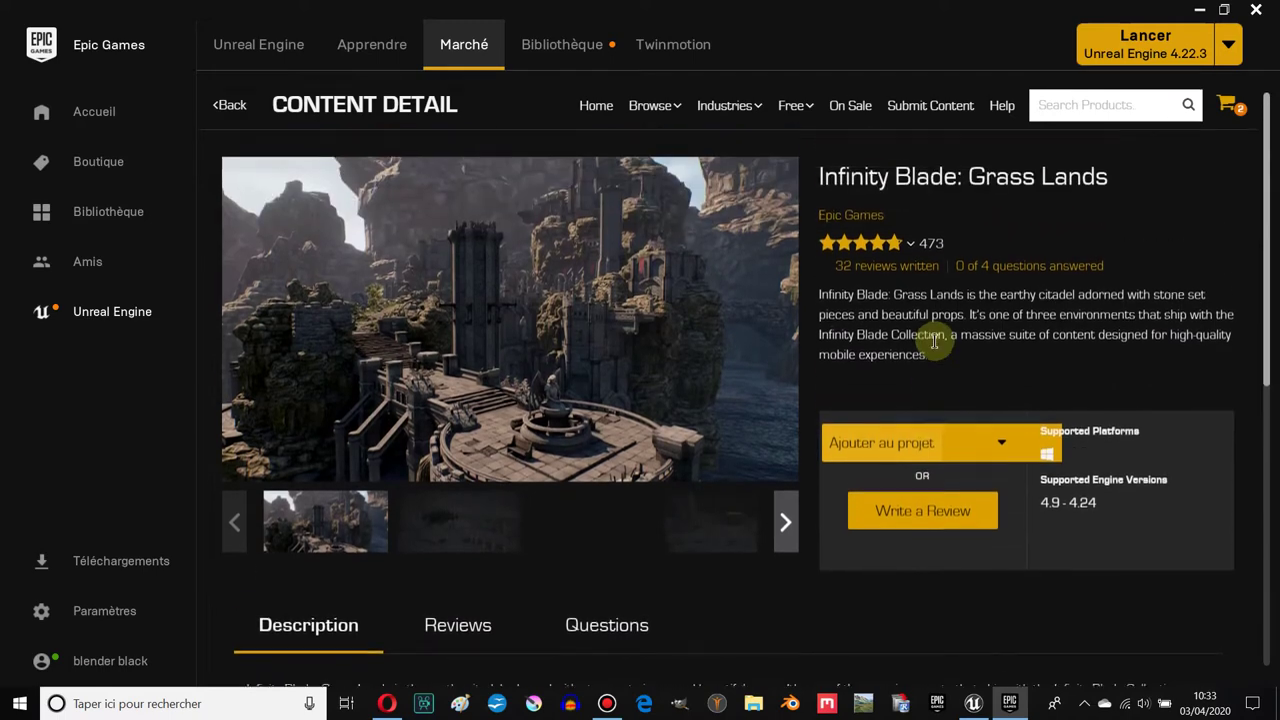
scroll(938, 362, down, 1)
scroll(940, 361, down, 2)
scroll(900, 330, up, 2)
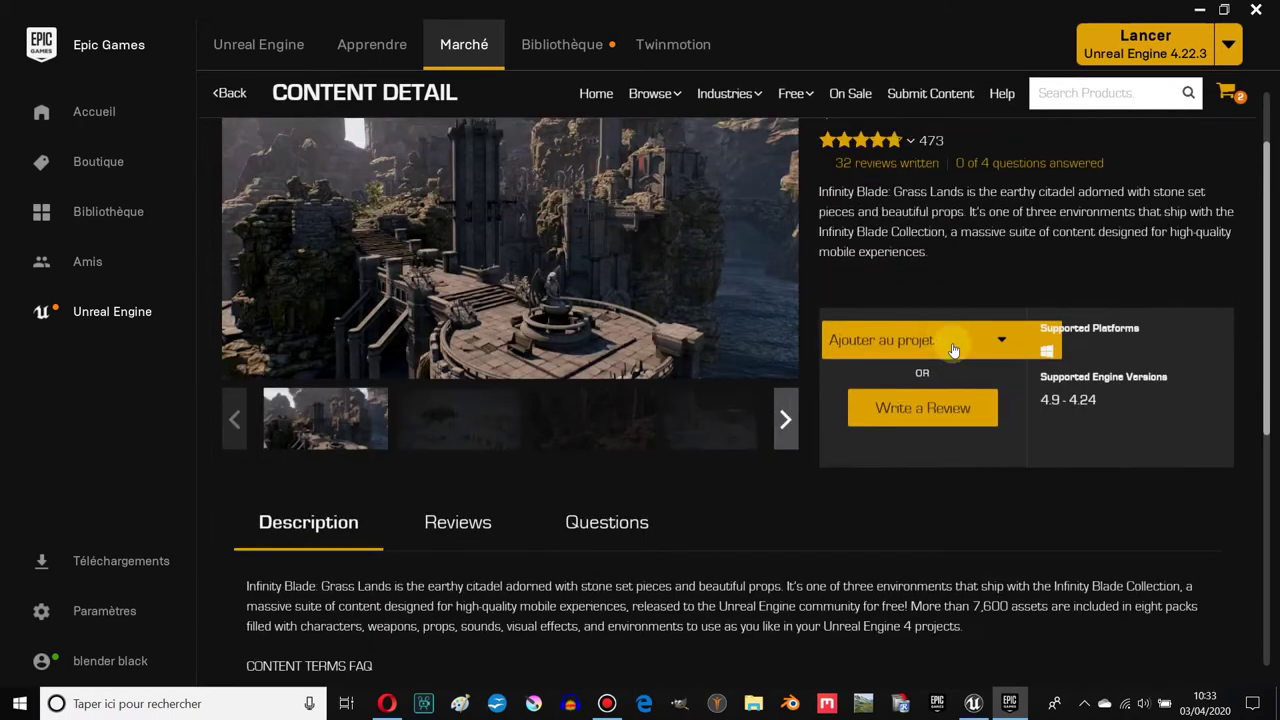
scroll(640, 324, up, 1)
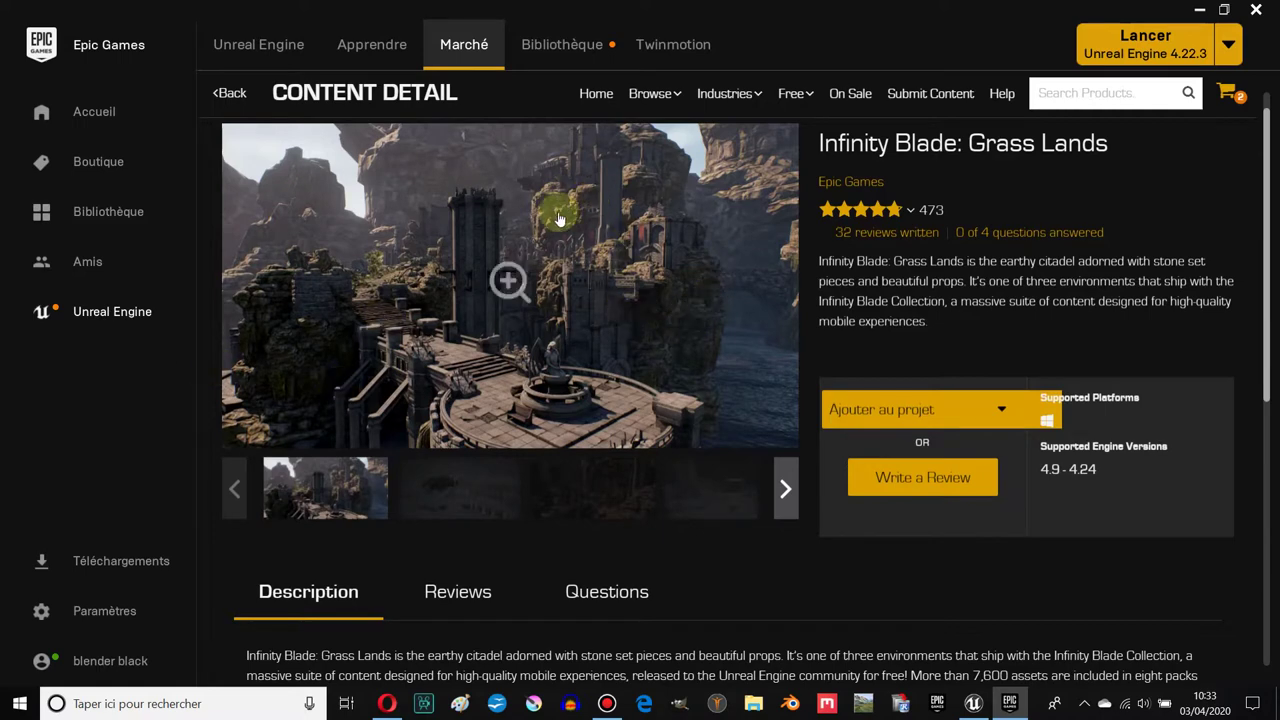
scroll(578, 362, down, 1)
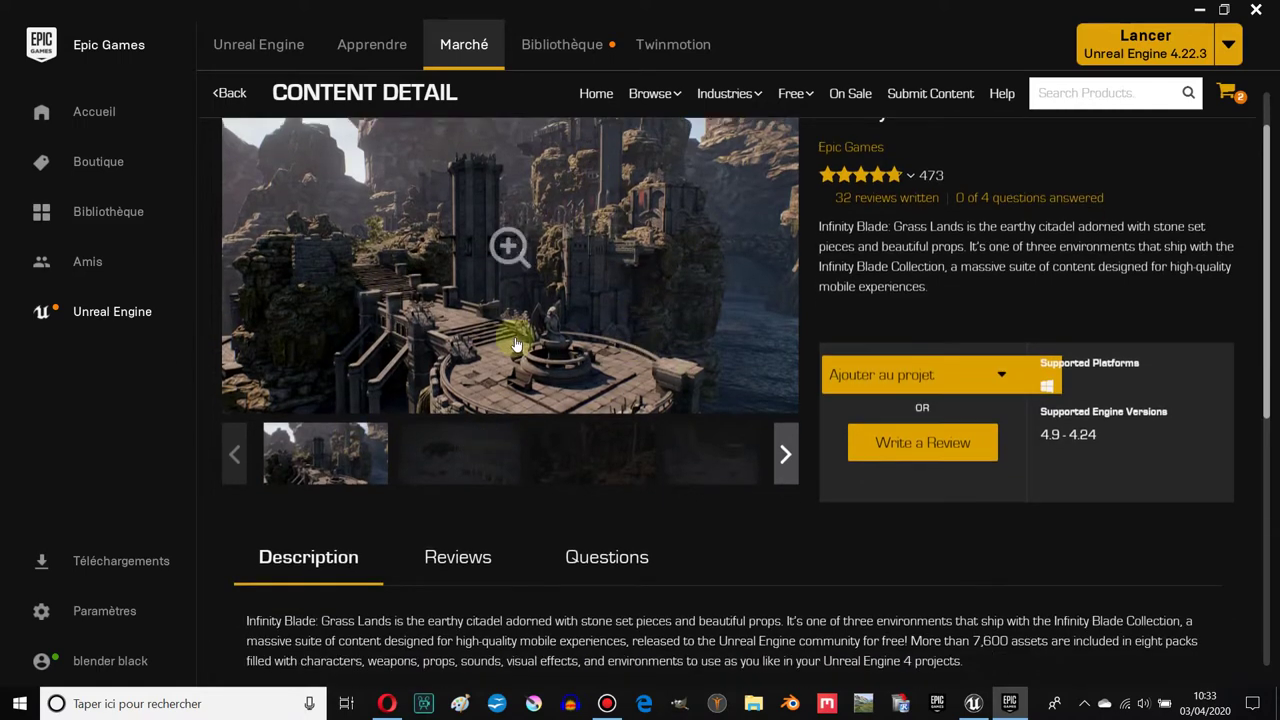
scroll(522, 341, down, 4)
scroll(653, 379, down, 3)
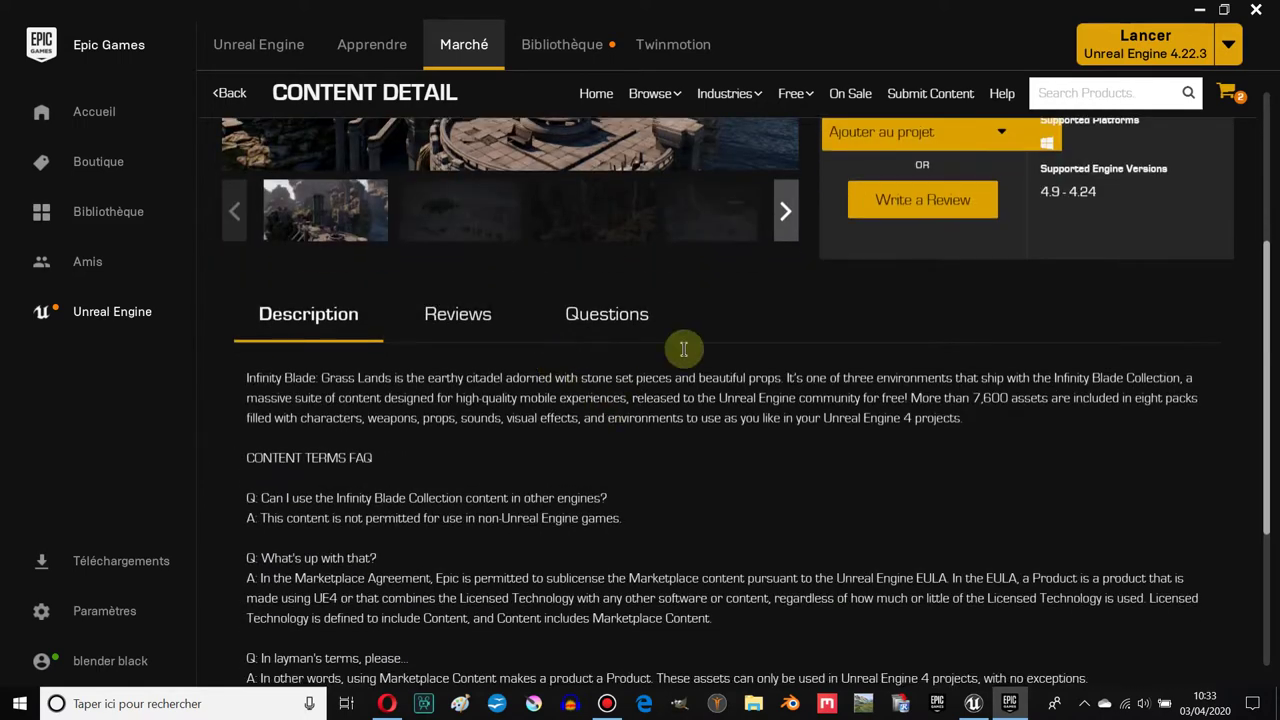
click(1205, 10)
mouse_move(741, 280)
mouse_down()
mouse_move(651, 357)
mouse_move(640, 300)
mouse_move(640, 363)
mouse_up()
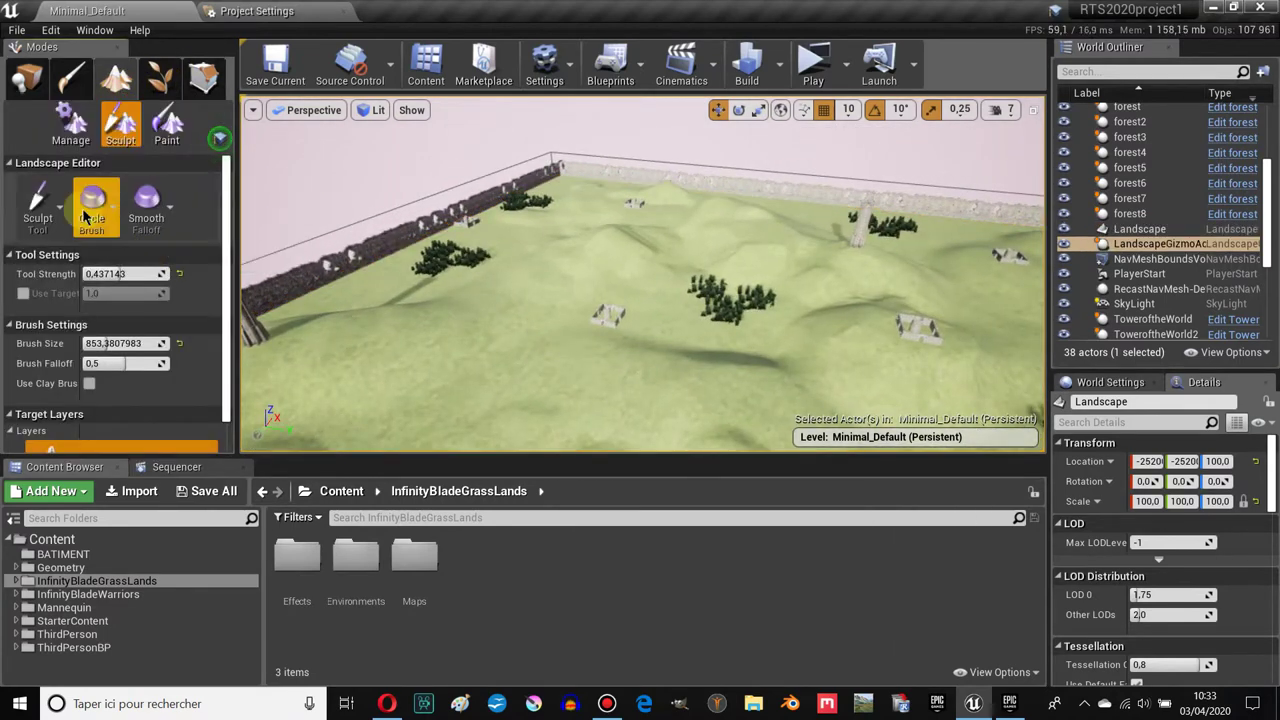
click(71, 122)
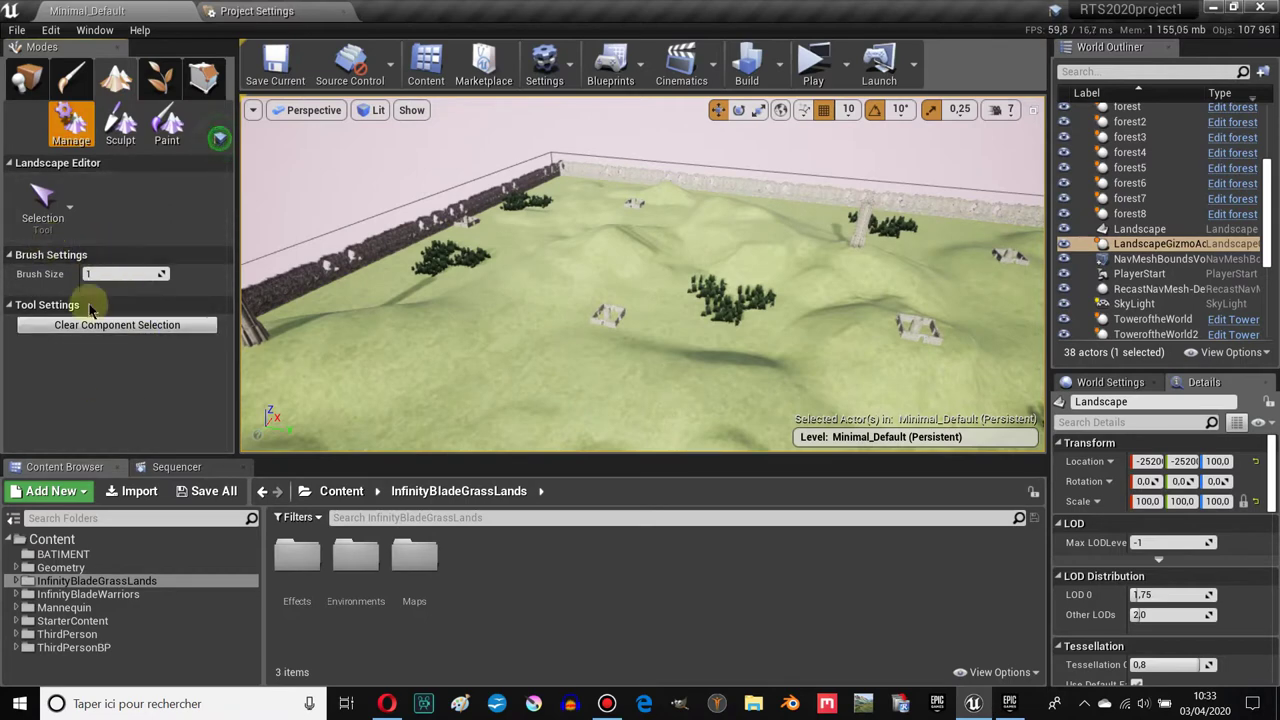
click(45, 200)
click(80, 275)
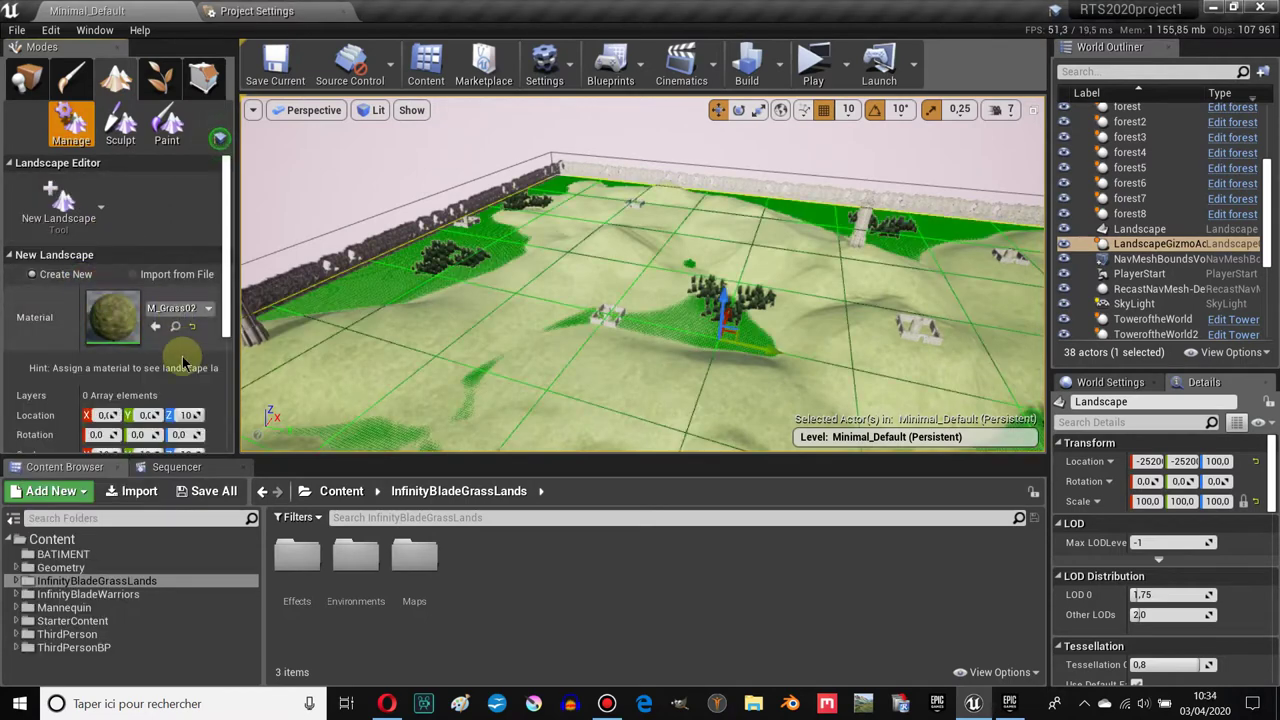
scroll(170, 390, down, 3)
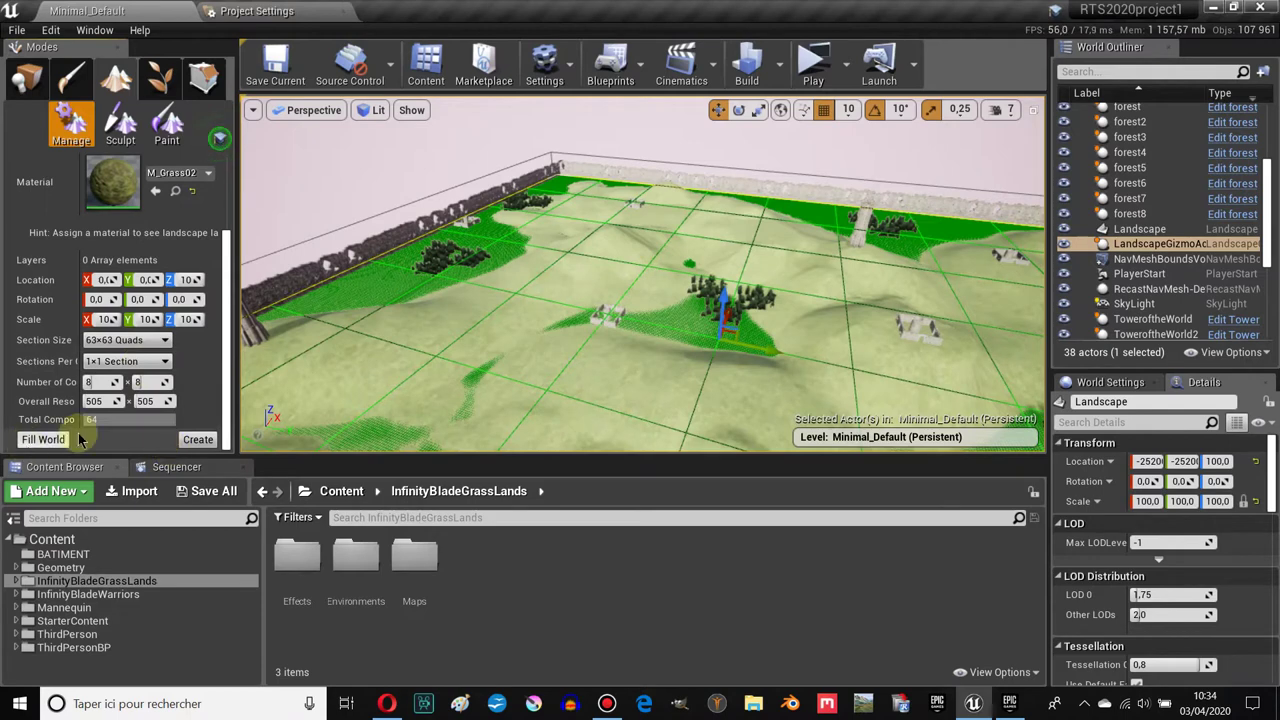
scroll(105, 260, up, 2)
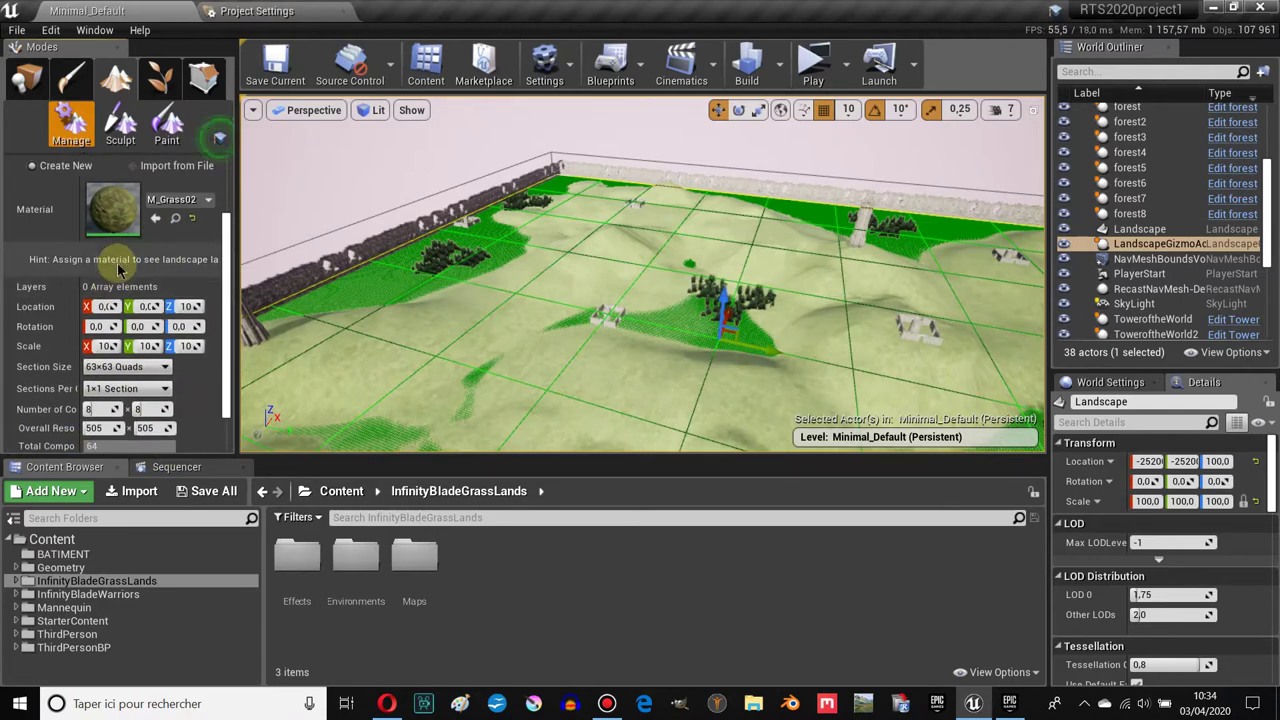
click(195, 201)
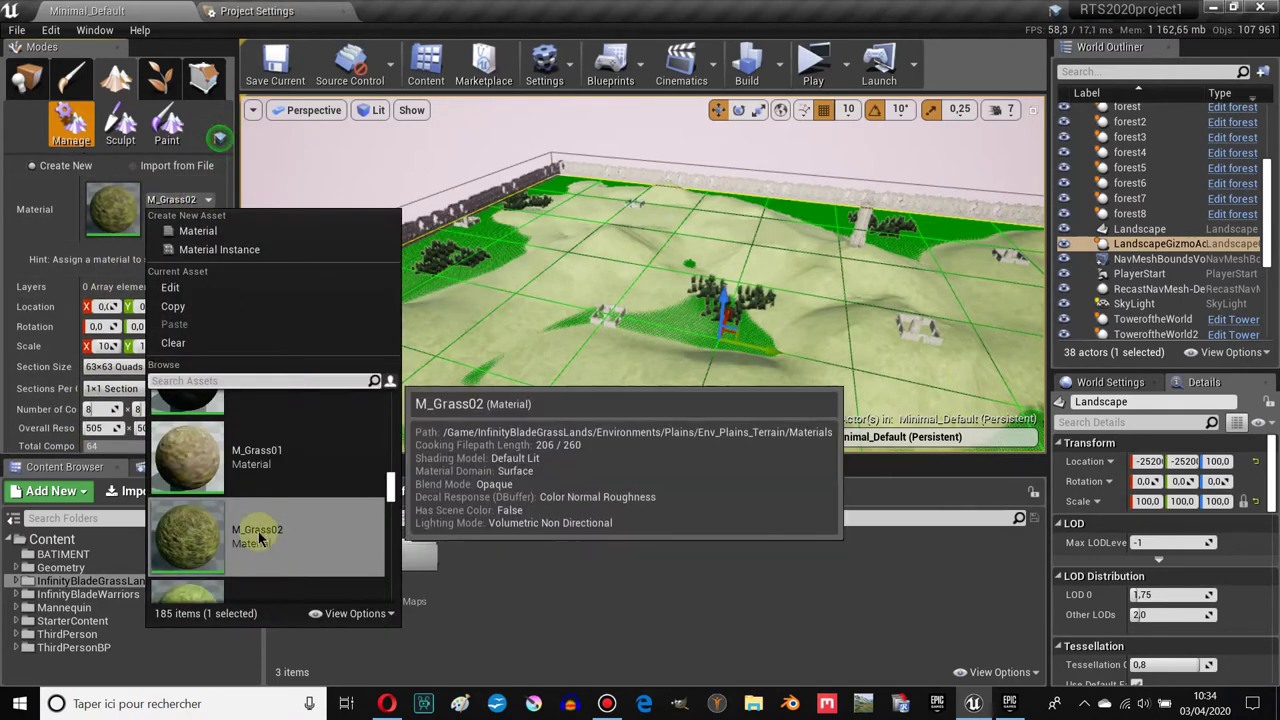
scroll(270, 550, down, 1)
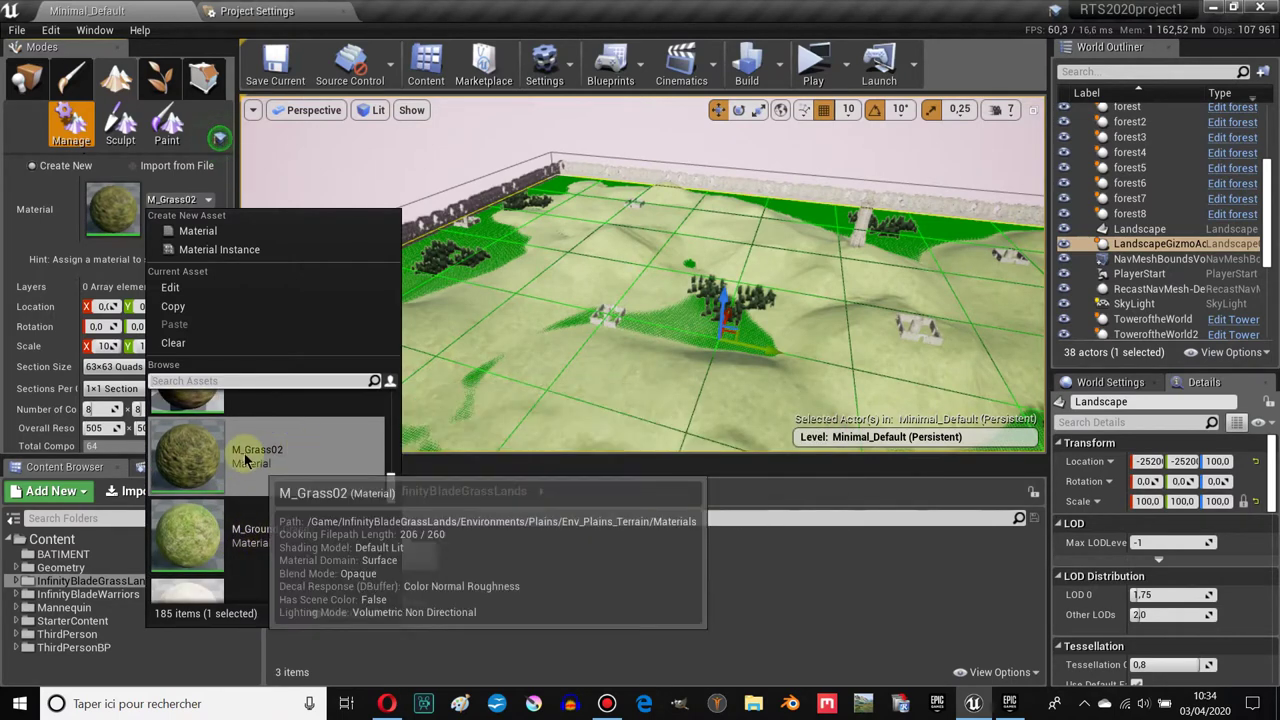
click(25, 88)
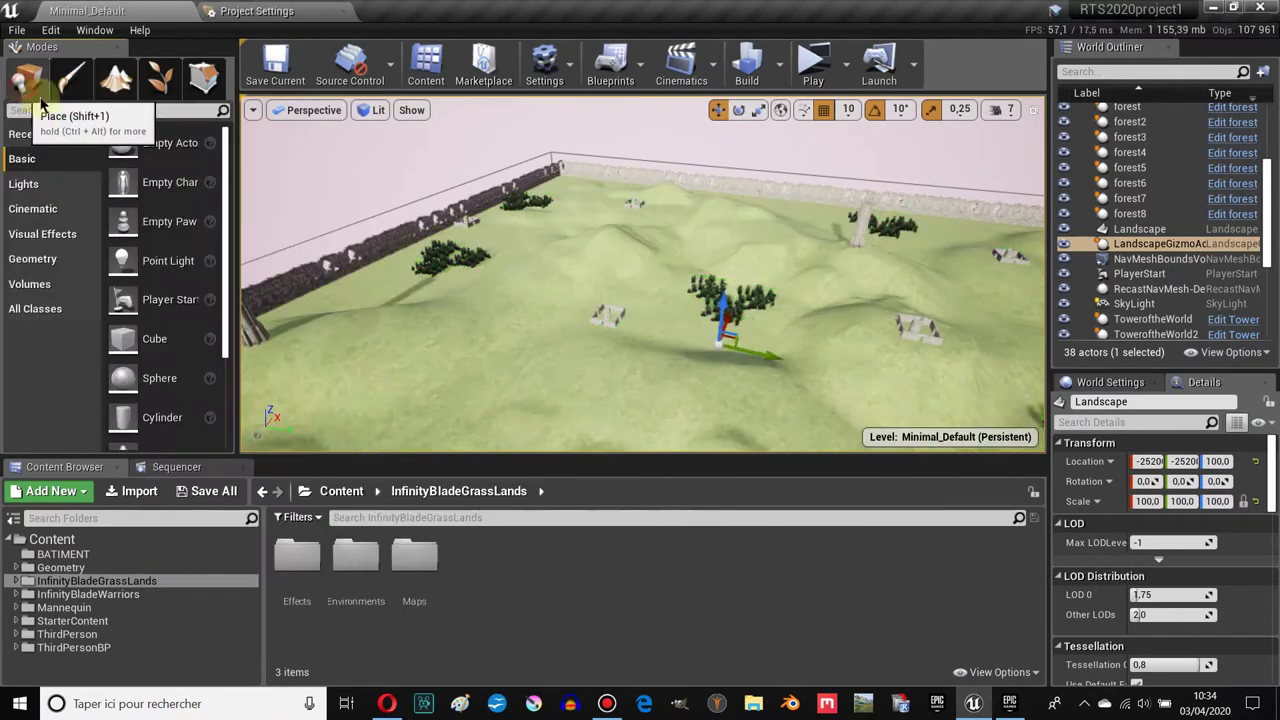
Step: Orbit the view around the walls, hills and tree cluster near the tower
mouse_move(517, 277)
right_down()
mouse_move(523, 314)
mouse_move(540, 300)
mouse_move(701, 398)
right_up()
right_drag(670, 299, 670, 299)
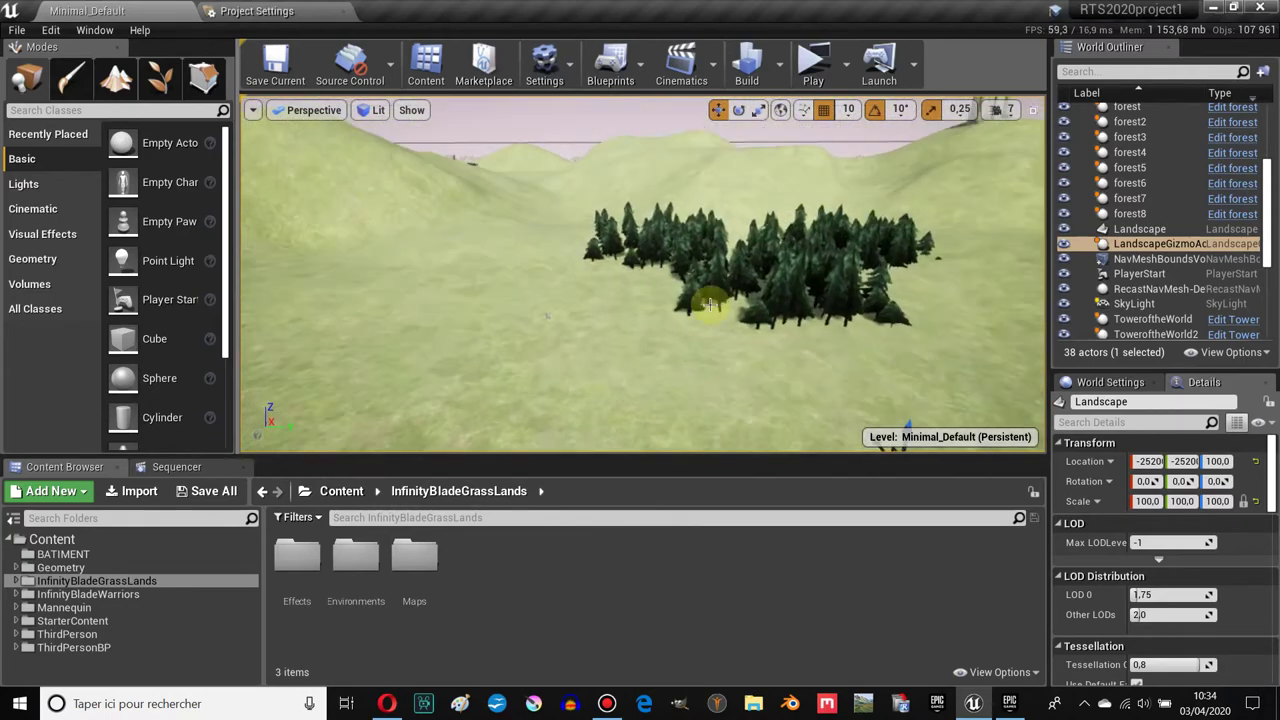
right_drag(459, 395, 459, 395)
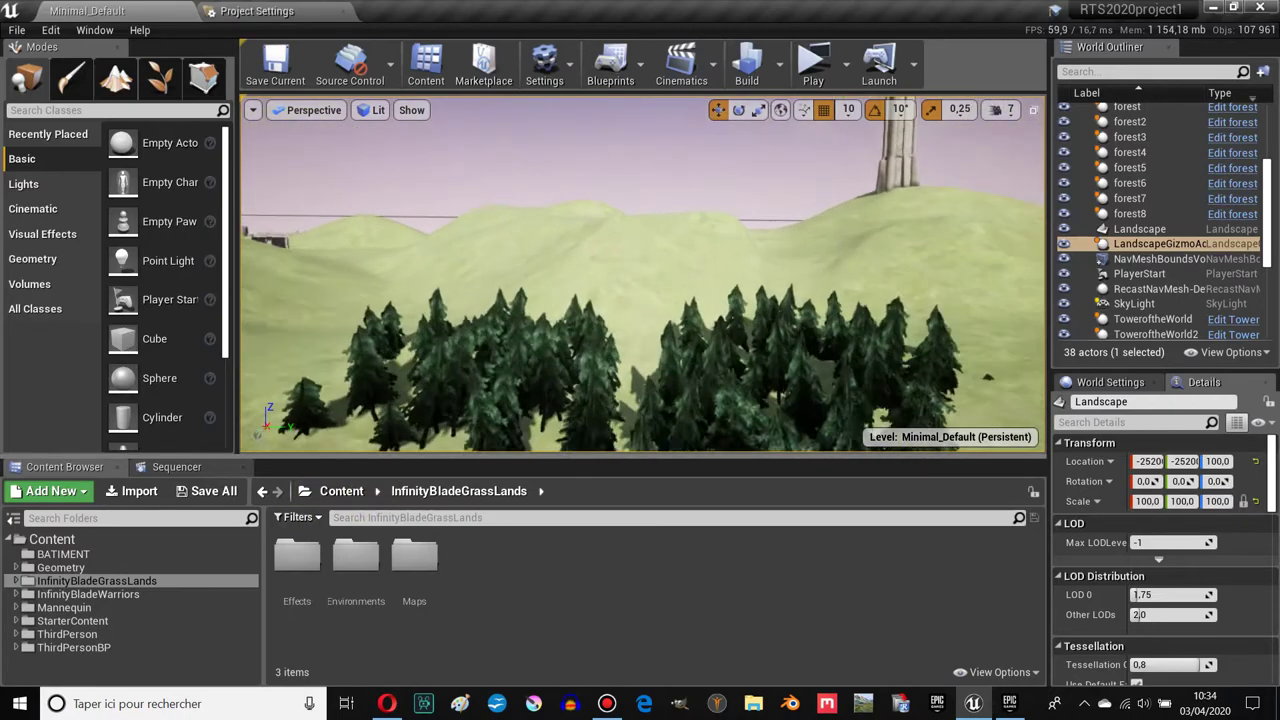
Step: Open the BATIMENT folder, select Batiment1, and select the walled building Batiment5 in the level
click(88, 556)
right_drag(413, 402, 413, 402)
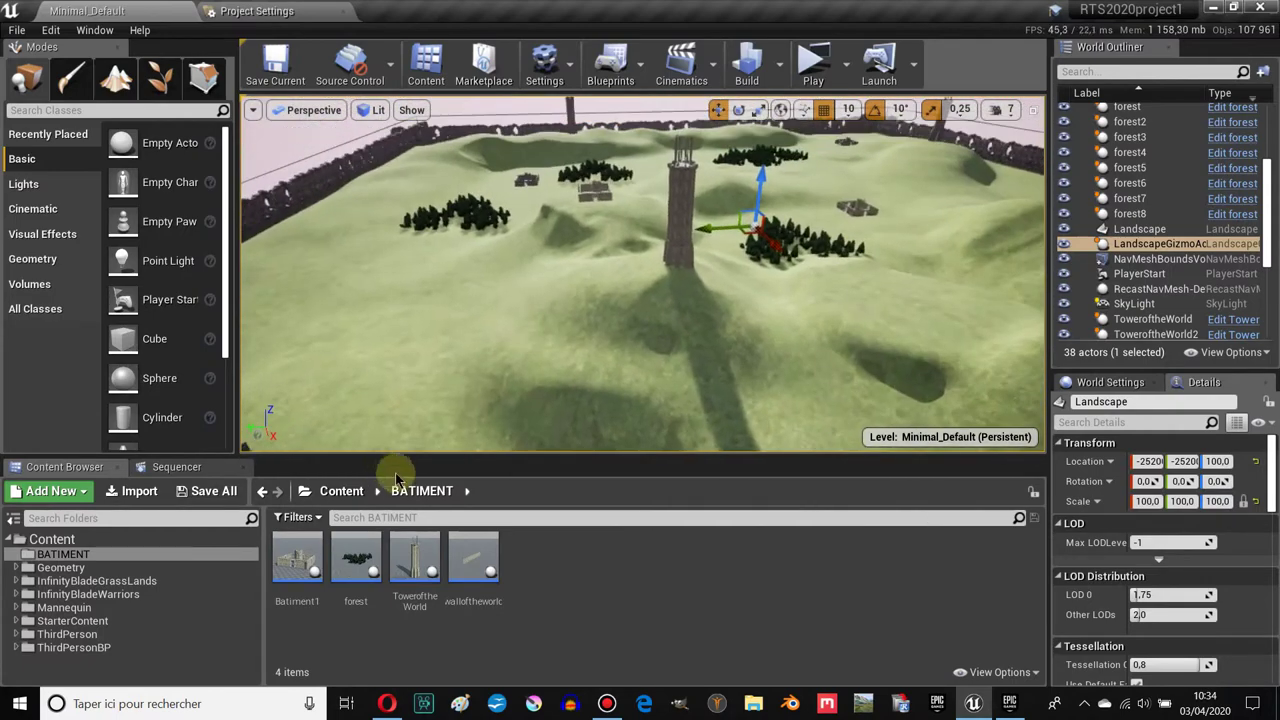
click(298, 575)
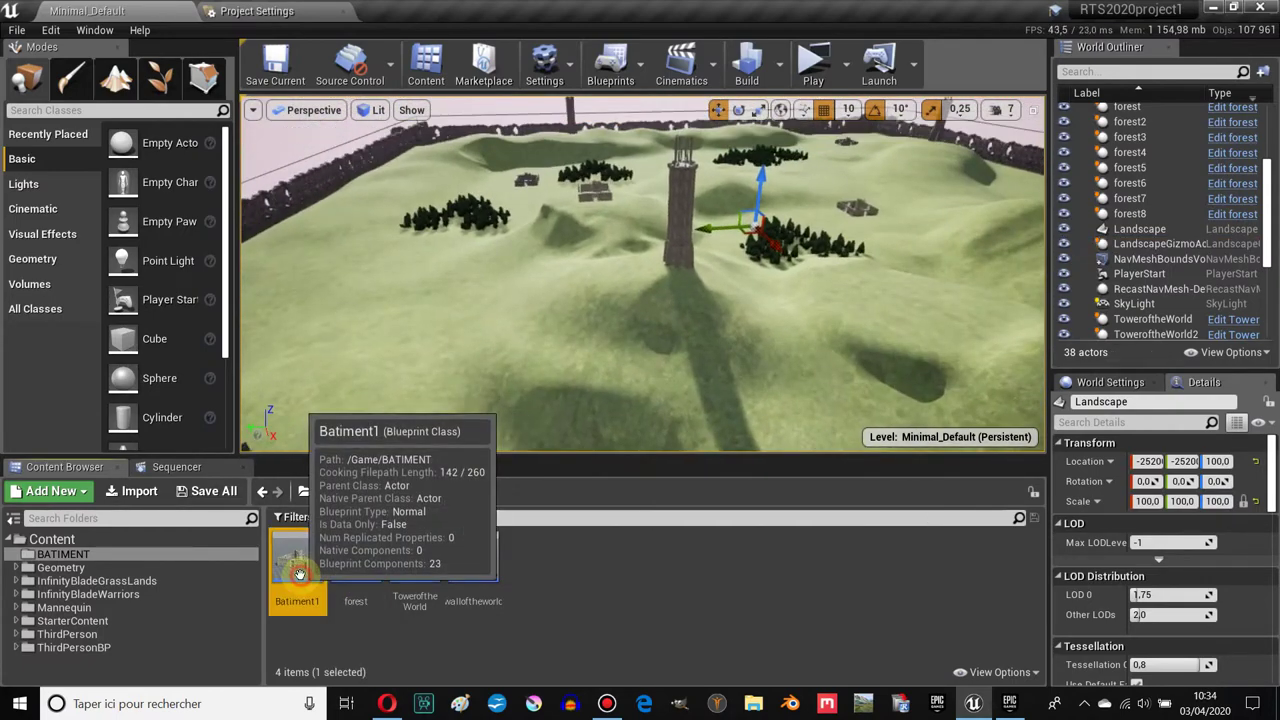
right_drag(563, 360, 563, 360)
right_drag(650, 381, 650, 381)
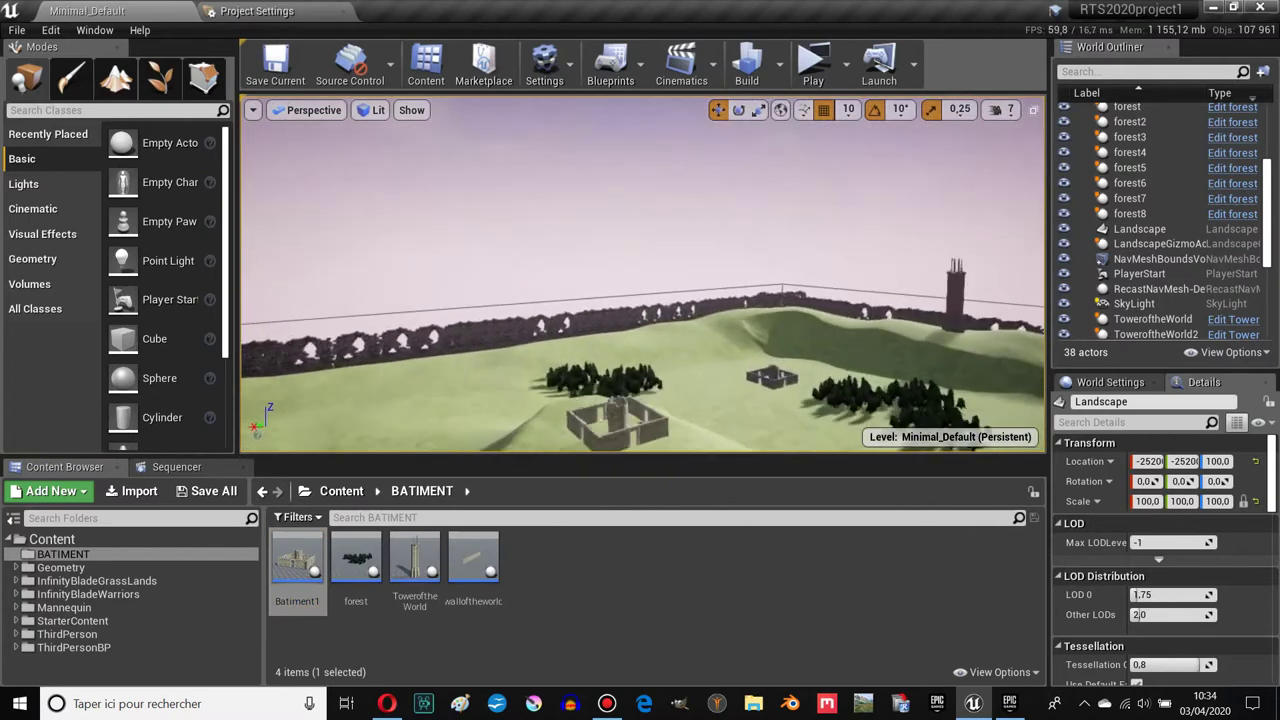
click(655, 320)
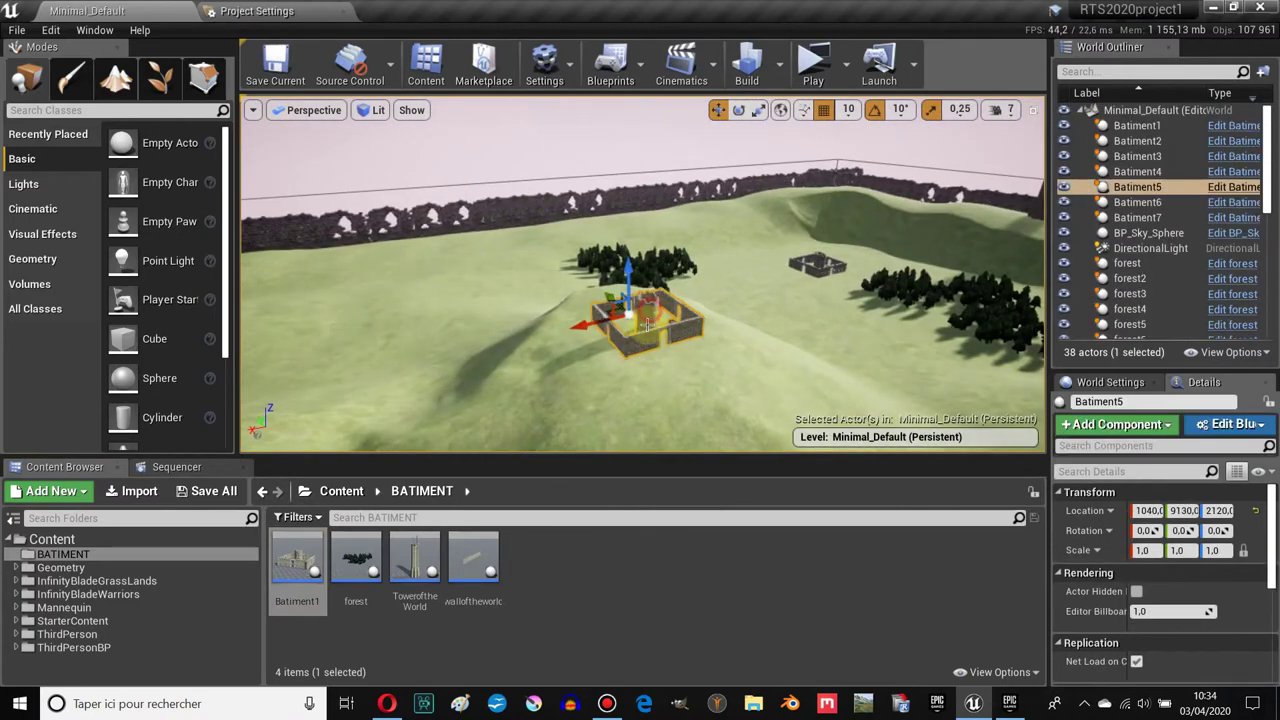
Step: Open the Batiment1 blueprint full screen in its Viewport and select the door frame mesh
double_click(285, 573)
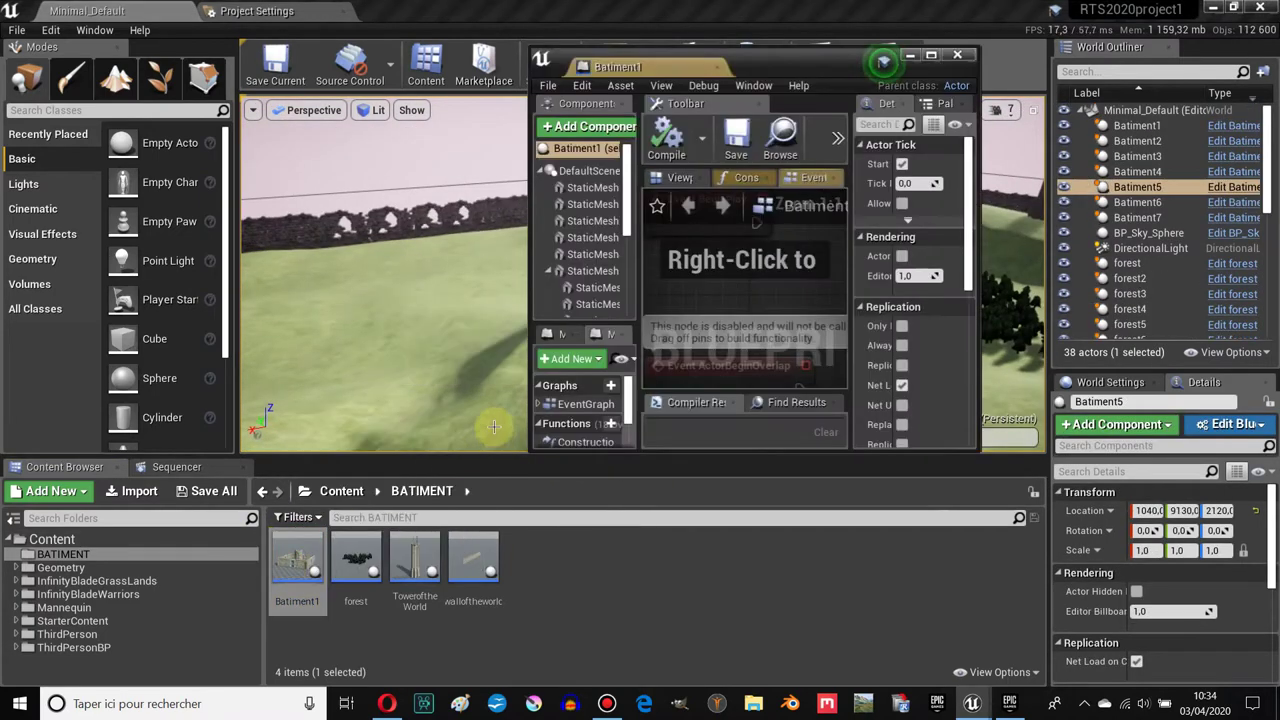
double_click(674, 70)
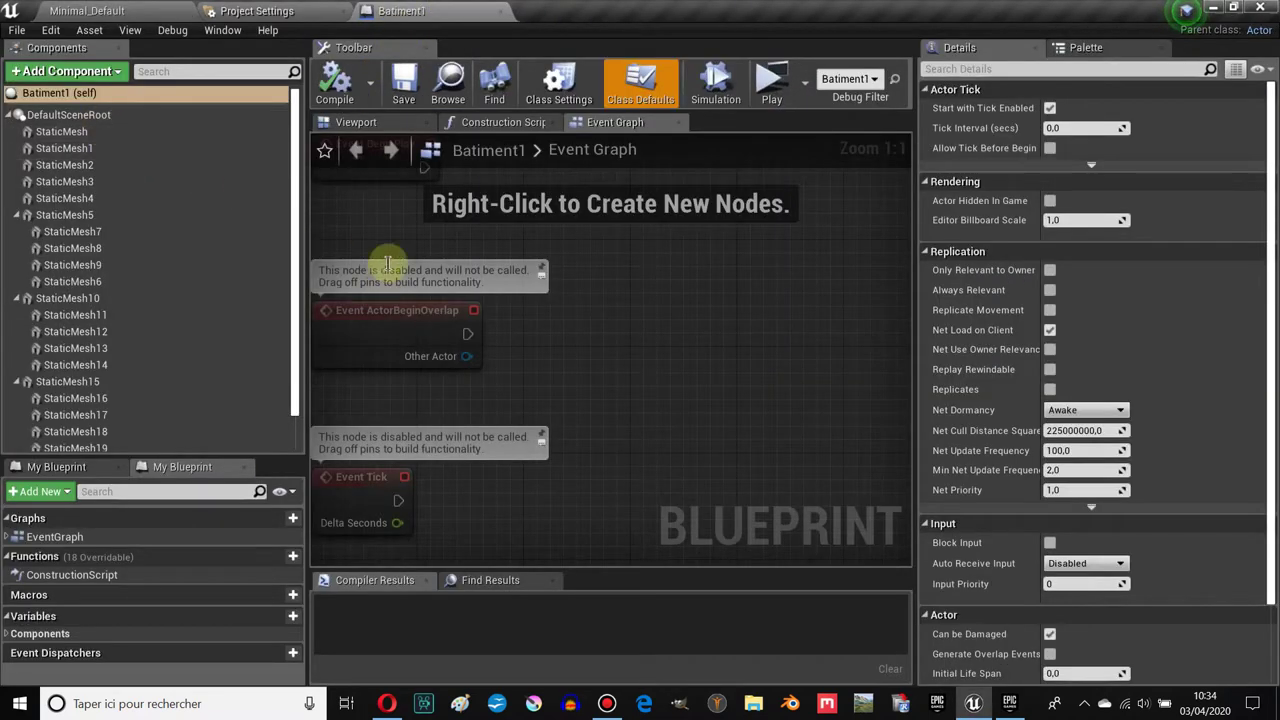
click(356, 123)
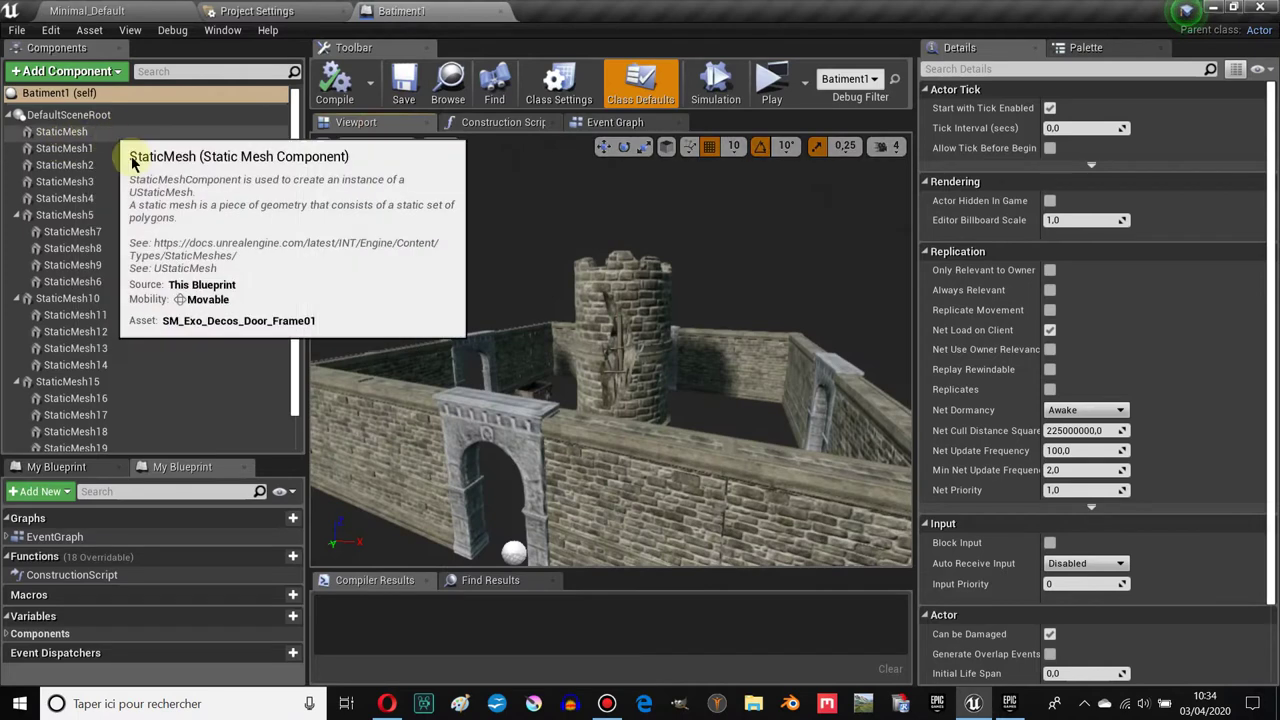
drag(520, 420, 545, 360)
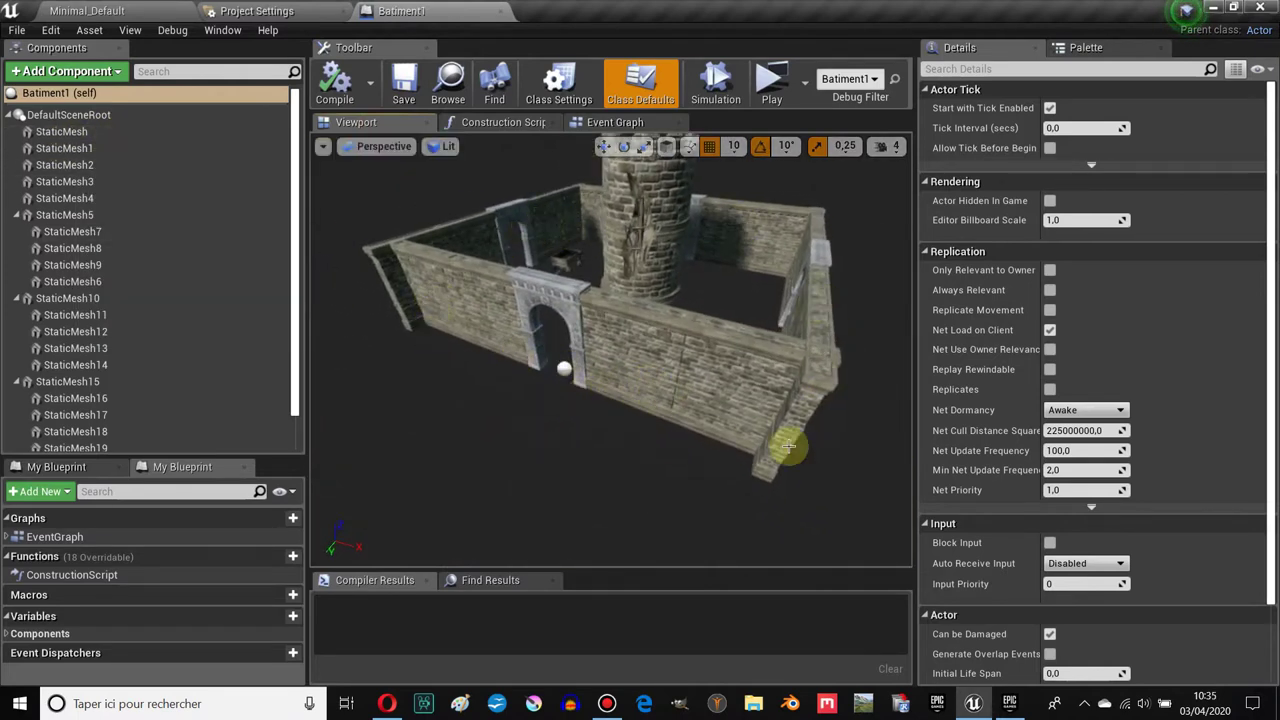
click(60, 131)
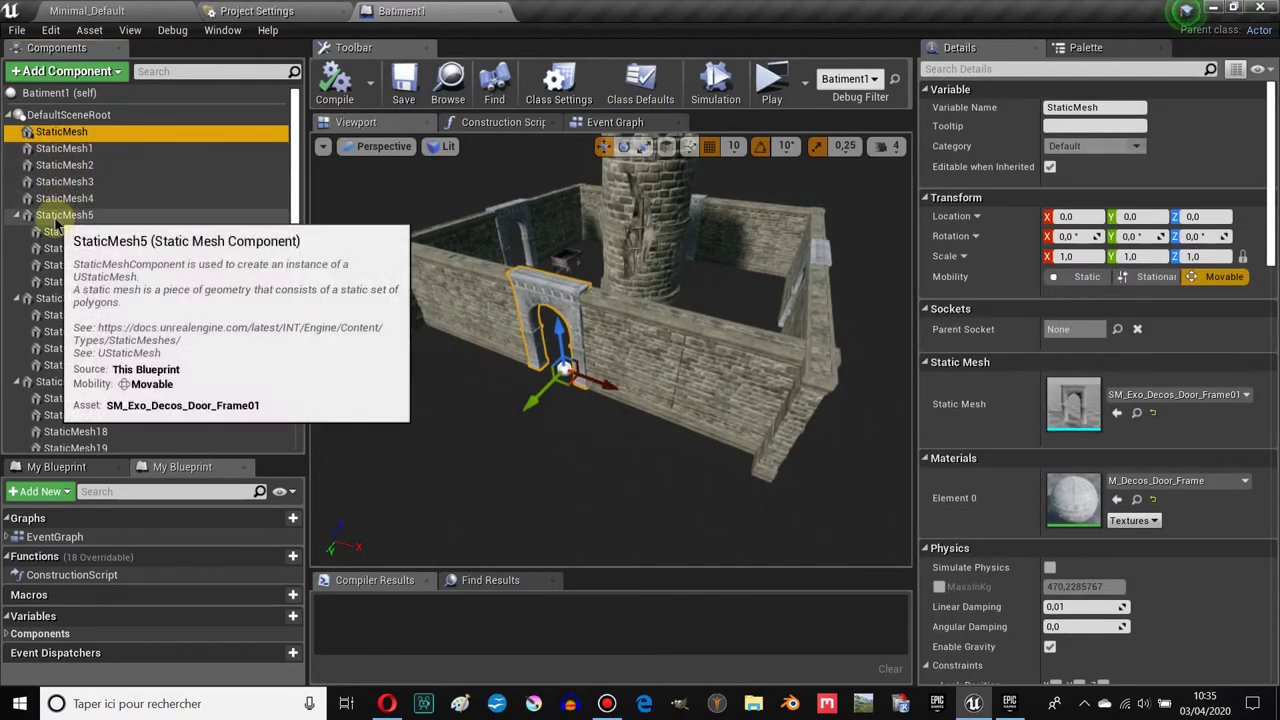
Step: Inspect the Batiment1 wall pieces StaticMesh1, 2 and 4, the tower, and the courtyard cart
drag(580, 310, 601, 291)
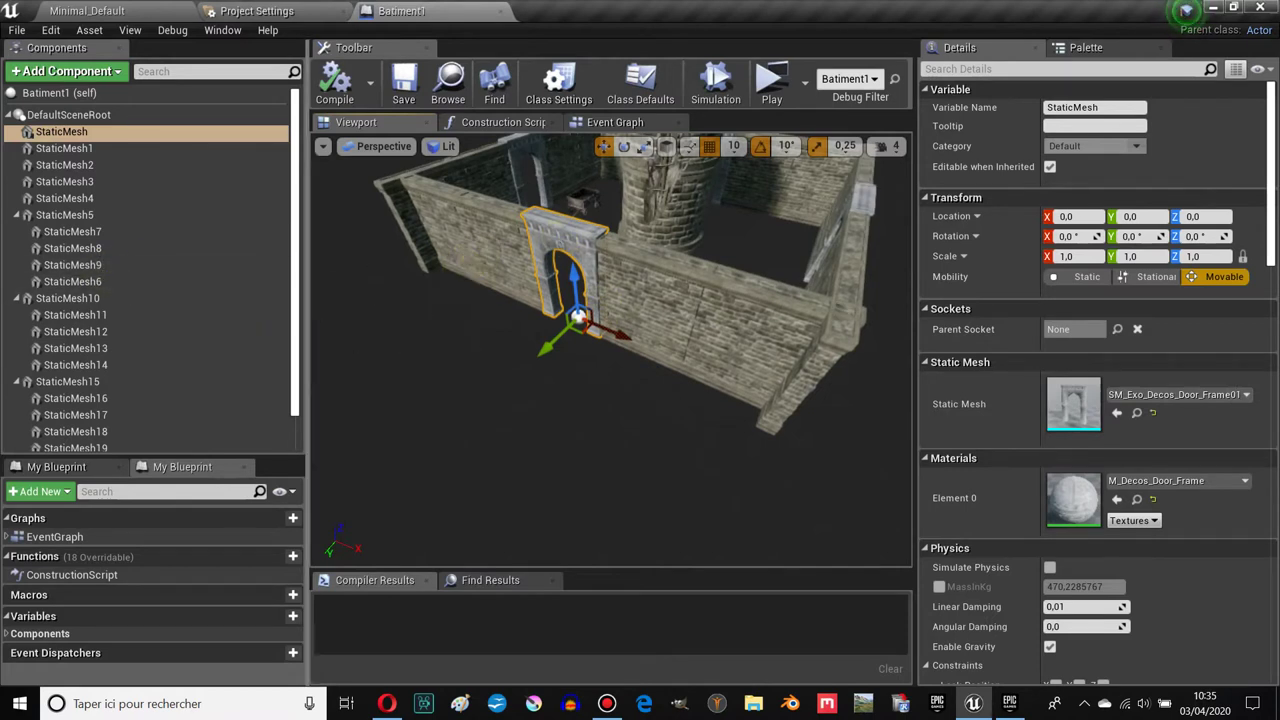
click(679, 320)
click(653, 311)
click(744, 344)
mouse_move(744, 344)
right_down()
mouse_move(498, 280)
mouse_move(691, 349)
right_up()
click(498, 280)
click(452, 265)
click(760, 390)
mouse_move(766, 394)
right_down()
mouse_move(659, 388)
mouse_move(620, 470)
mouse_move(700, 470)
mouse_move(656, 340)
right_up()
click(620, 475)
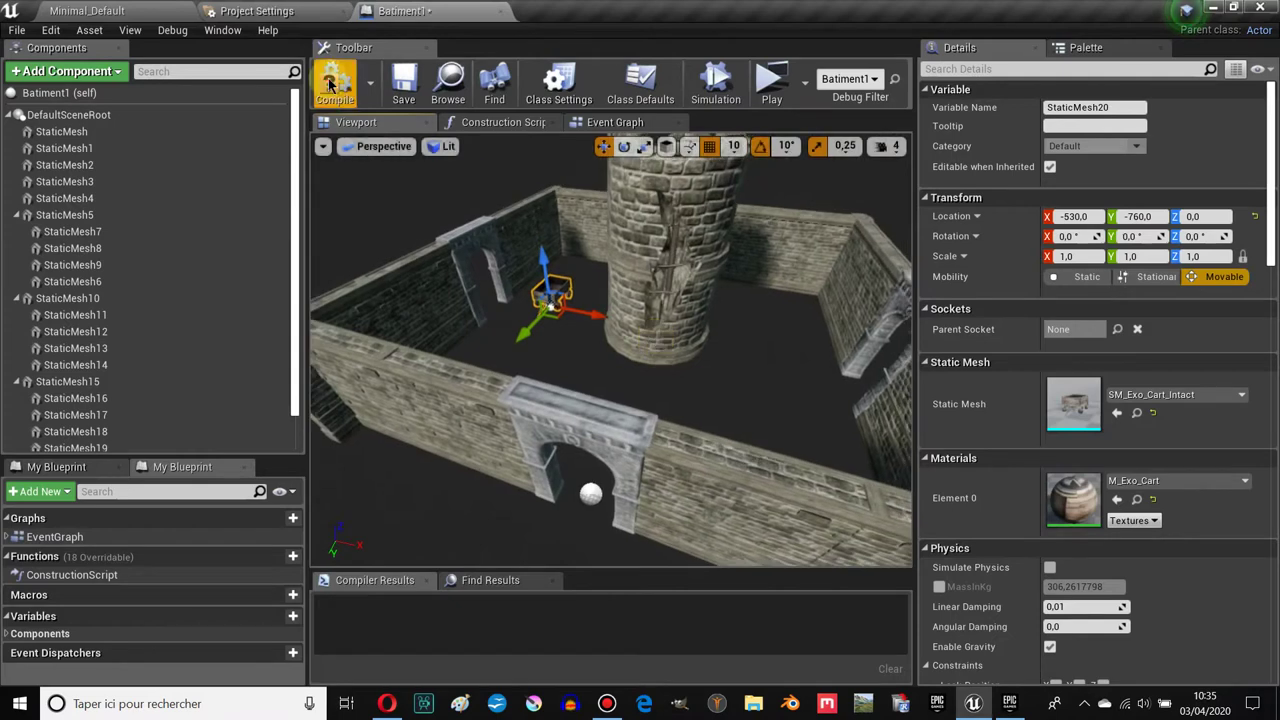
Step: Compile the Batiment1 blueprint and return to the level map
click(334, 82)
scroll(110, 400, down, 1)
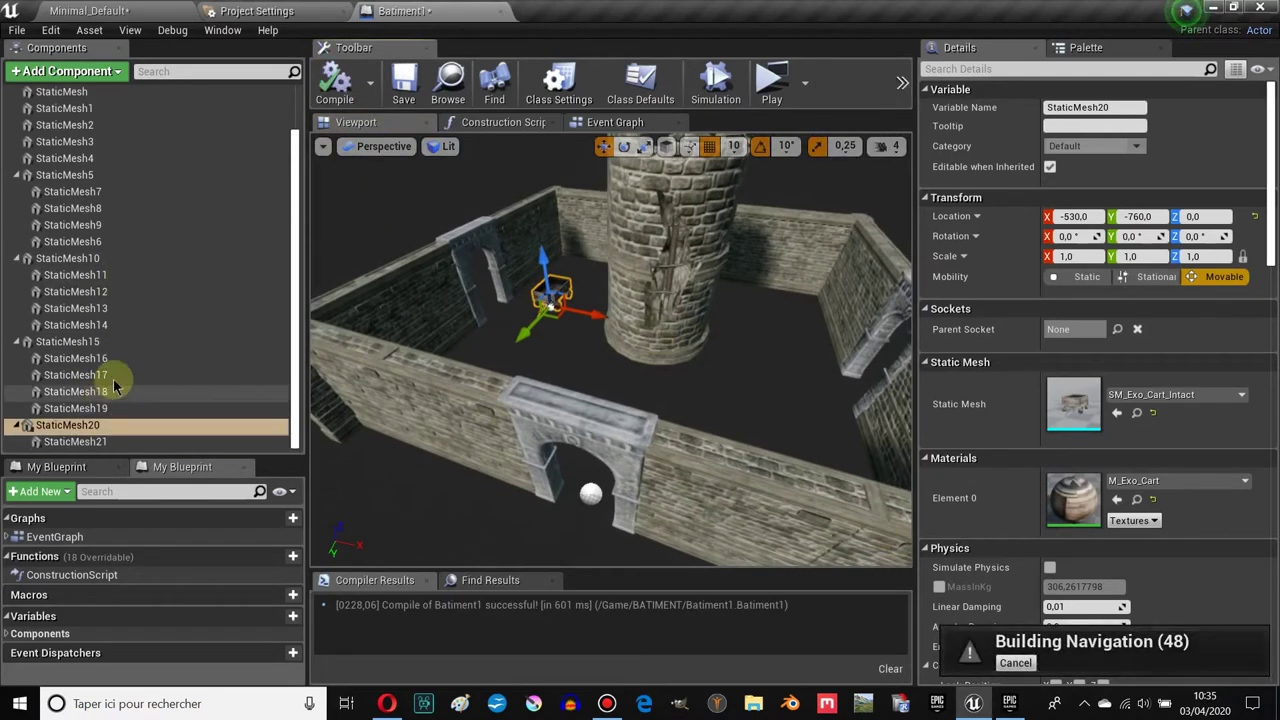
click(90, 10)
Step: Open the forest blueprint and show its 3D Viewport preview
mouse_move(630, 310)
right_down()
mouse_move(532, 338)
mouse_move(614, 300)
right_up()
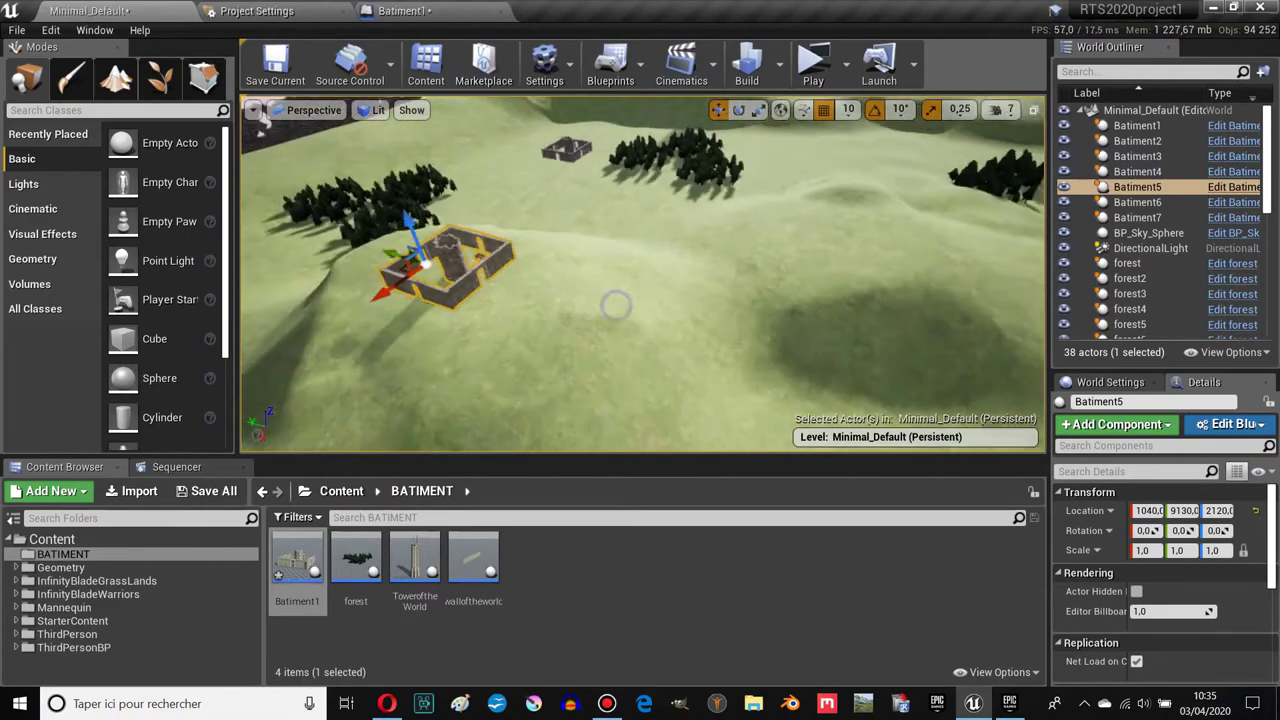
right_drag(360, 587, 360, 577)
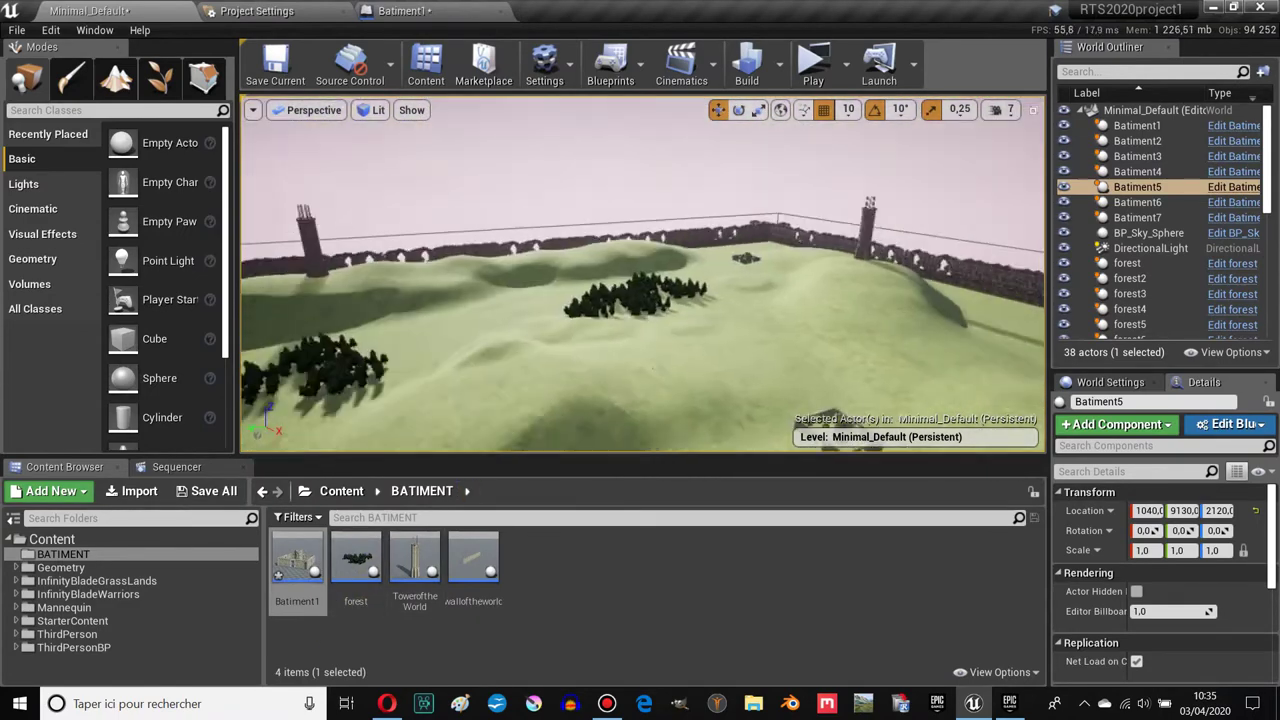
double_click(360, 577)
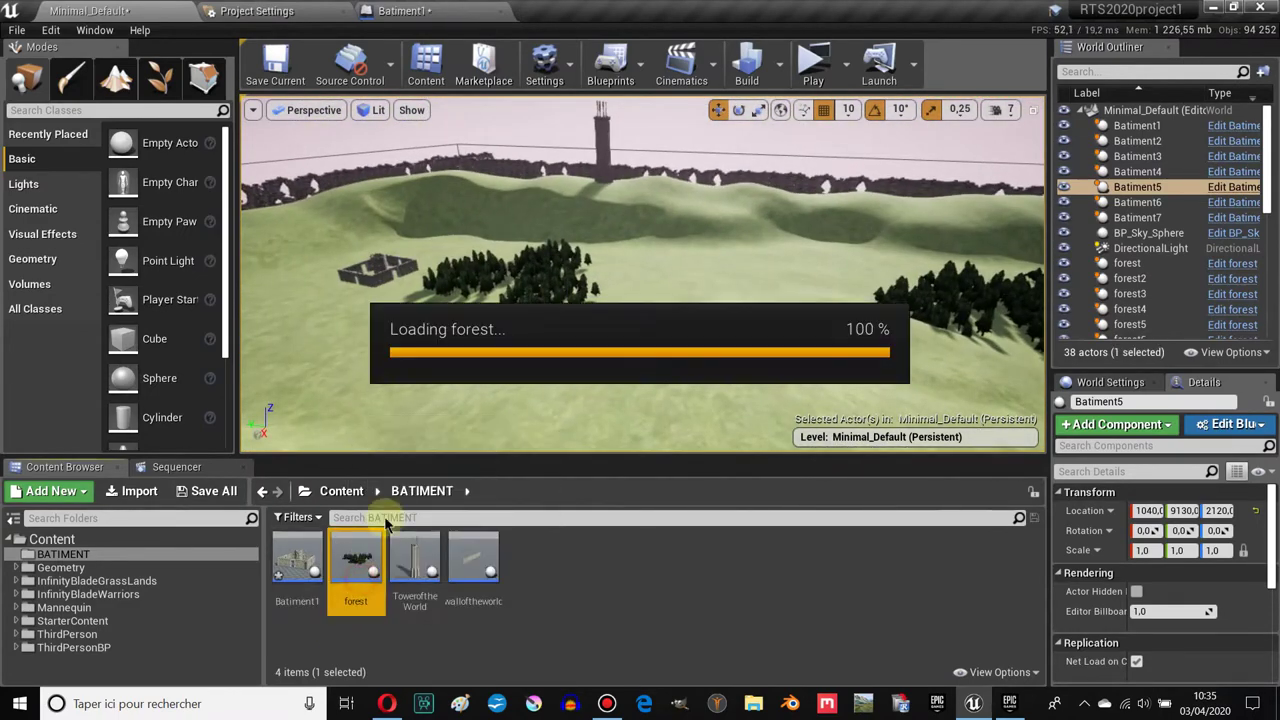
click(378, 125)
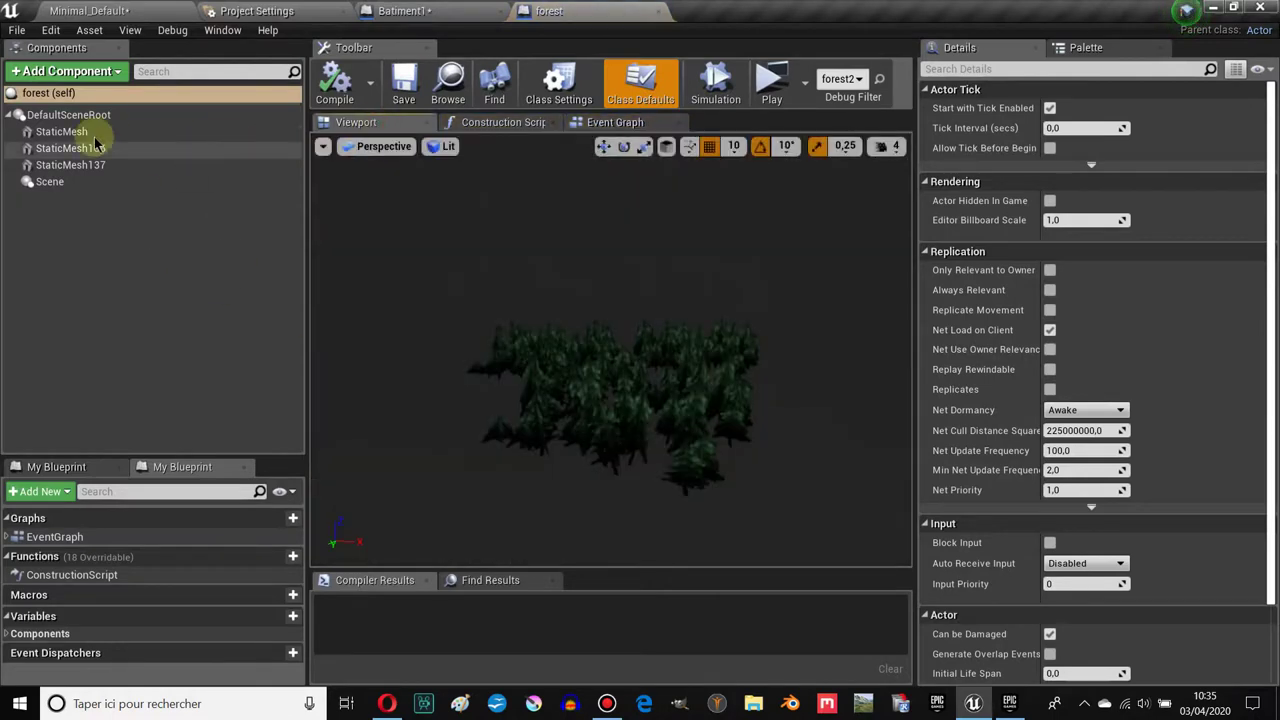
Step: Inspect the StaticMesh136 and StaticMesh137 pine tree cluster components
click(572, 398)
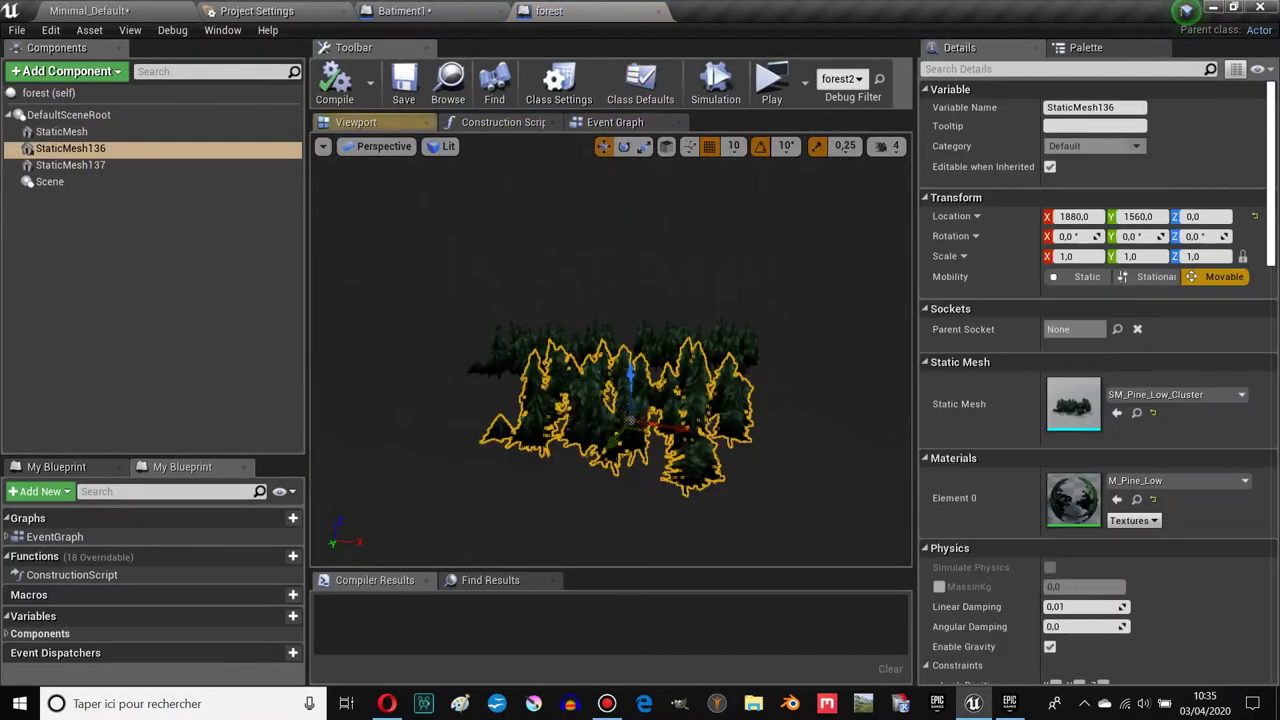
right_drag(572, 398, 572, 398)
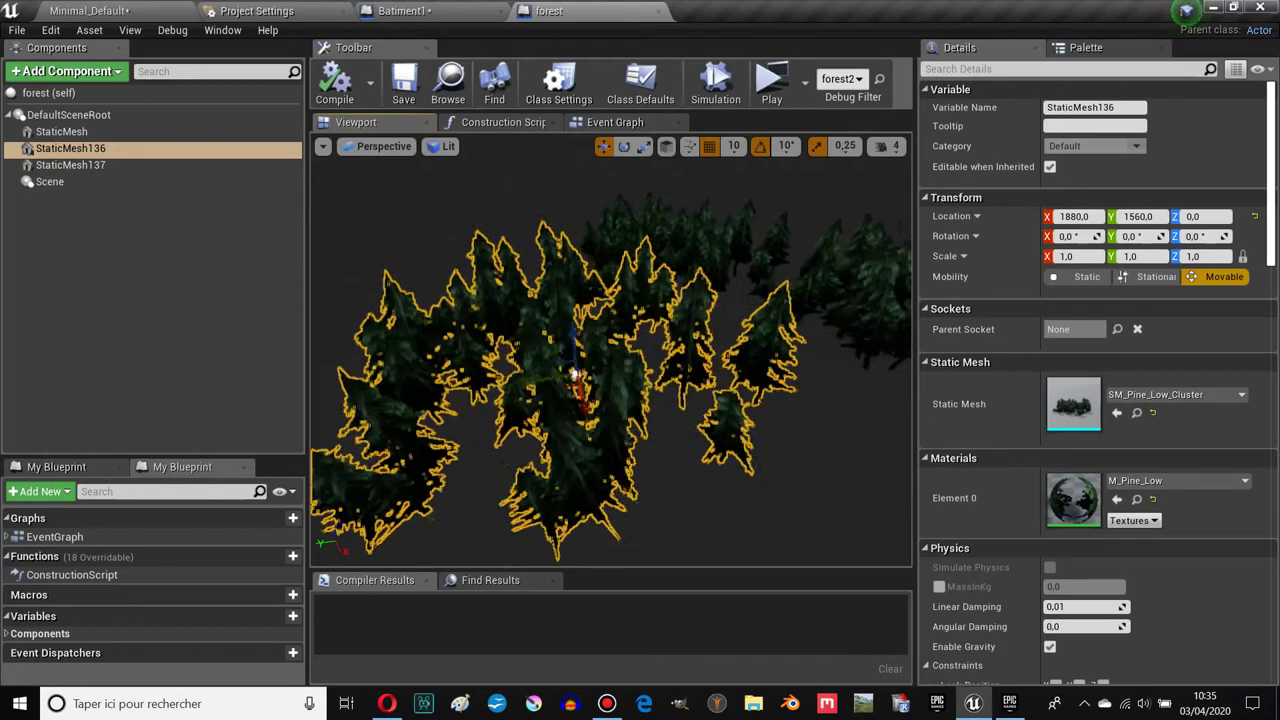
right_drag(651, 429, 703, 409)
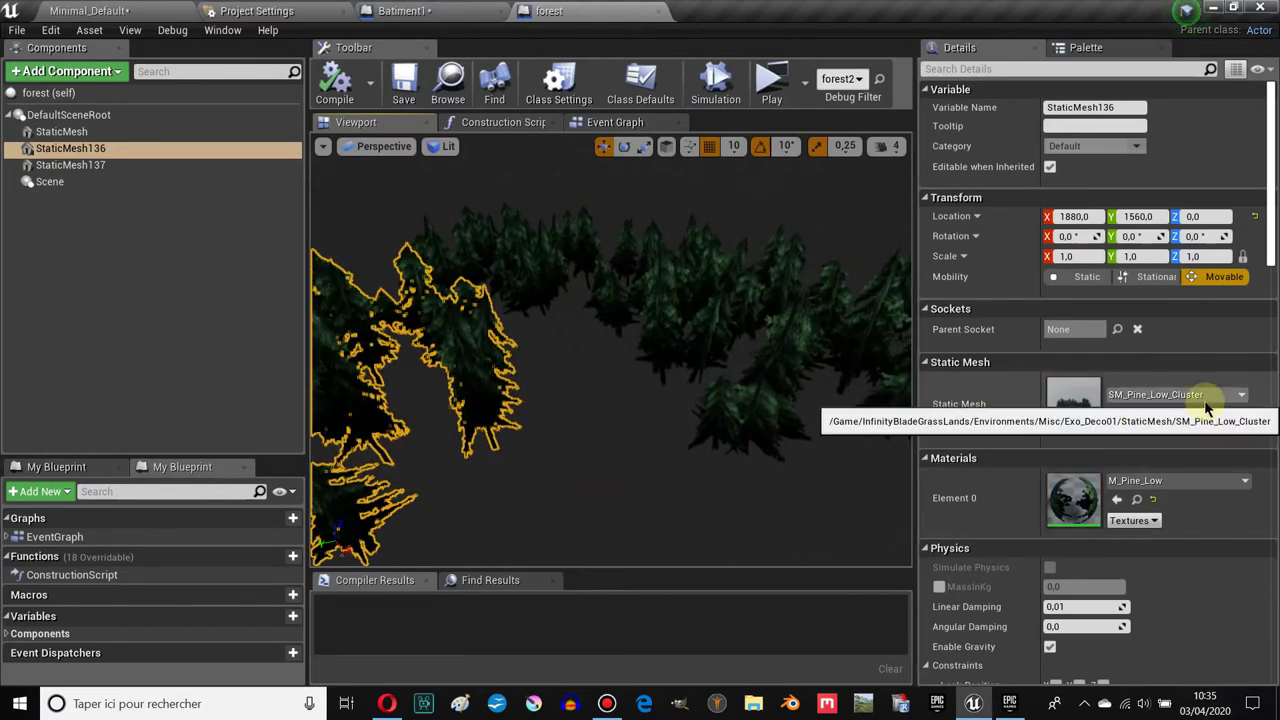
click(760, 344)
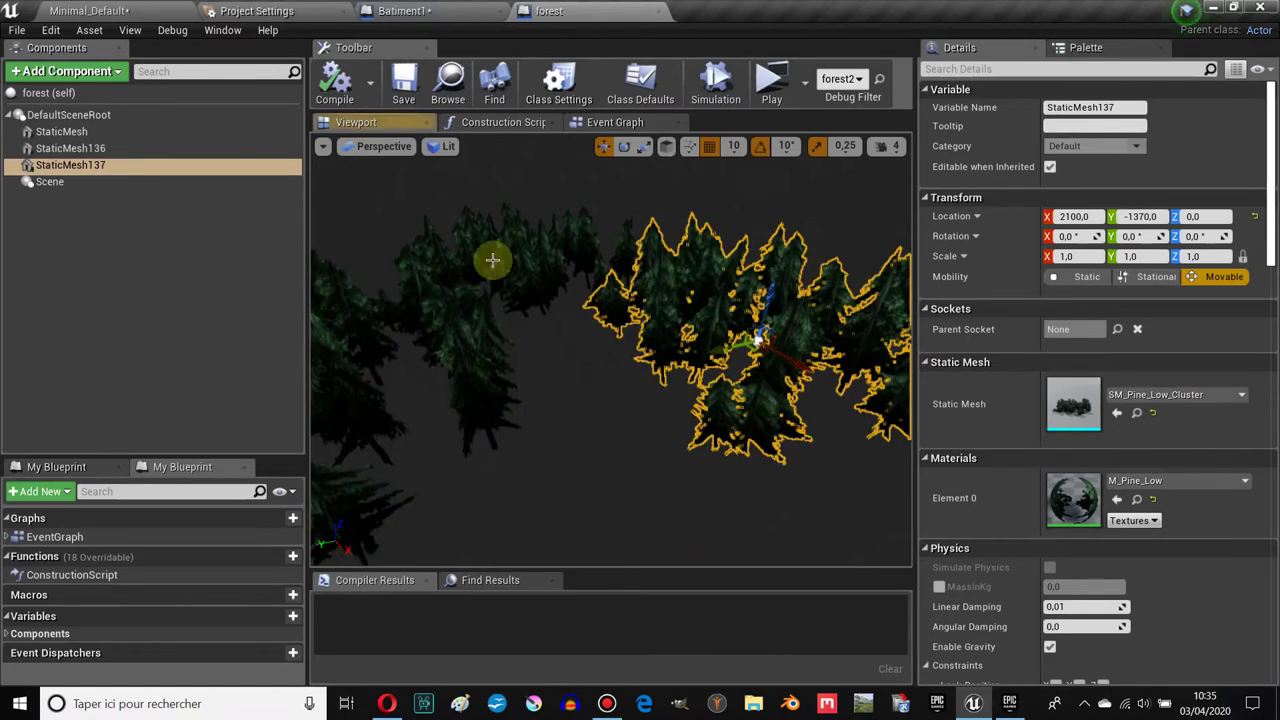
click(377, 423)
click(135, 150)
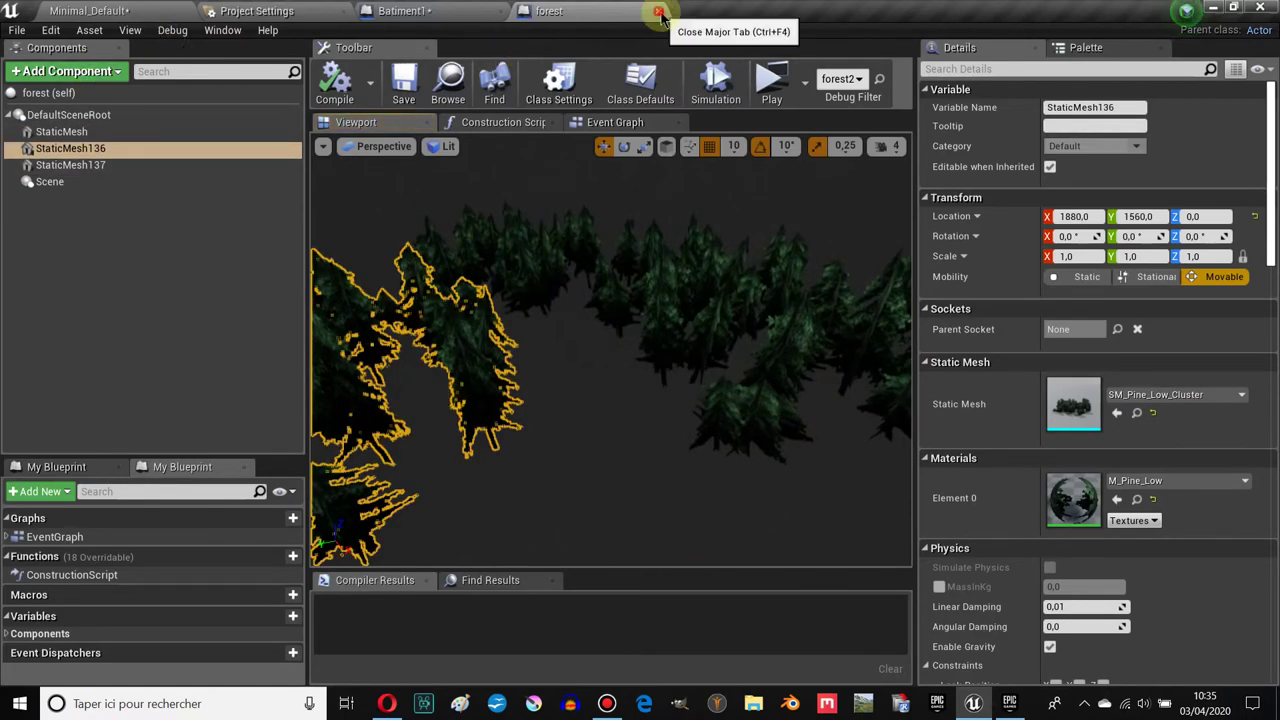
Step: Close the forest and Batiment1 blueprints, then open ToweroftheWorld docked beside the other editors
click(658, 12)
click(500, 11)
double_click(414, 560)
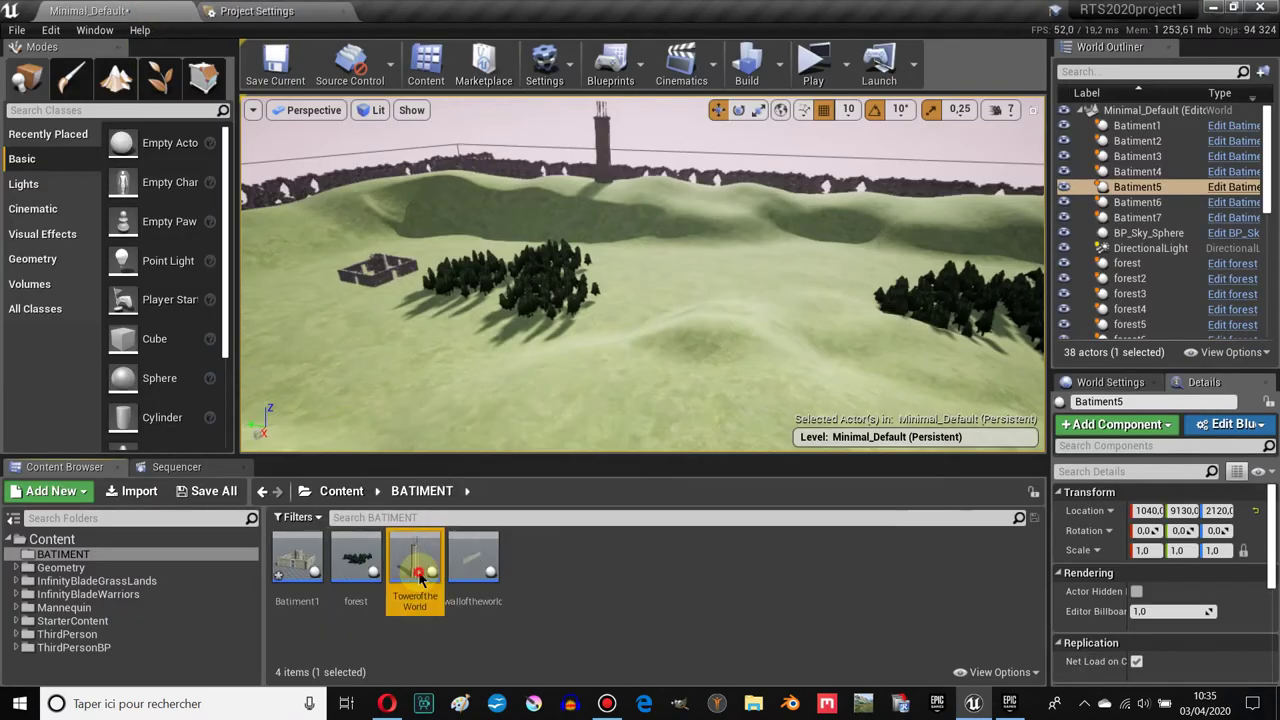
drag(640, 67, 471, 28)
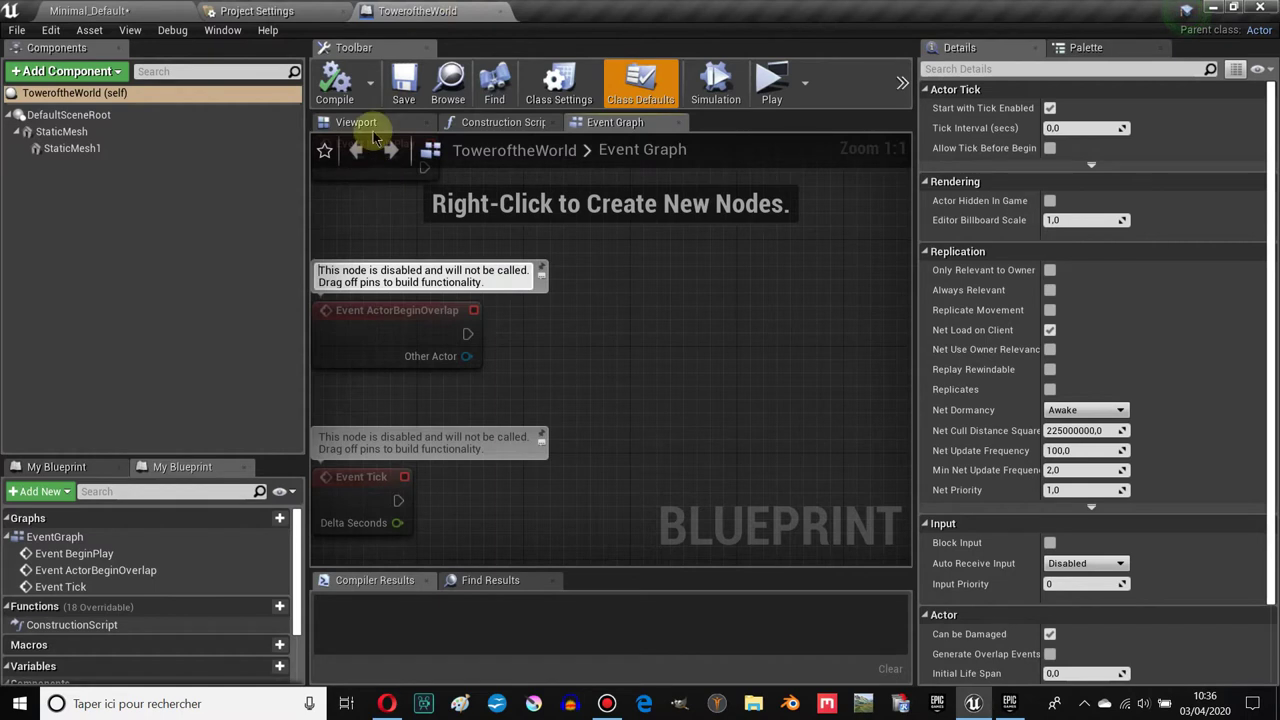
Step: Inspect the tower's main mesh and the pillar ruin on top in the Viewport
click(357, 124)
mouse_move(523, 277)
right_down()
mouse_move(470, 320)
mouse_move(430, 330)
mouse_move(470, 330)
right_up()
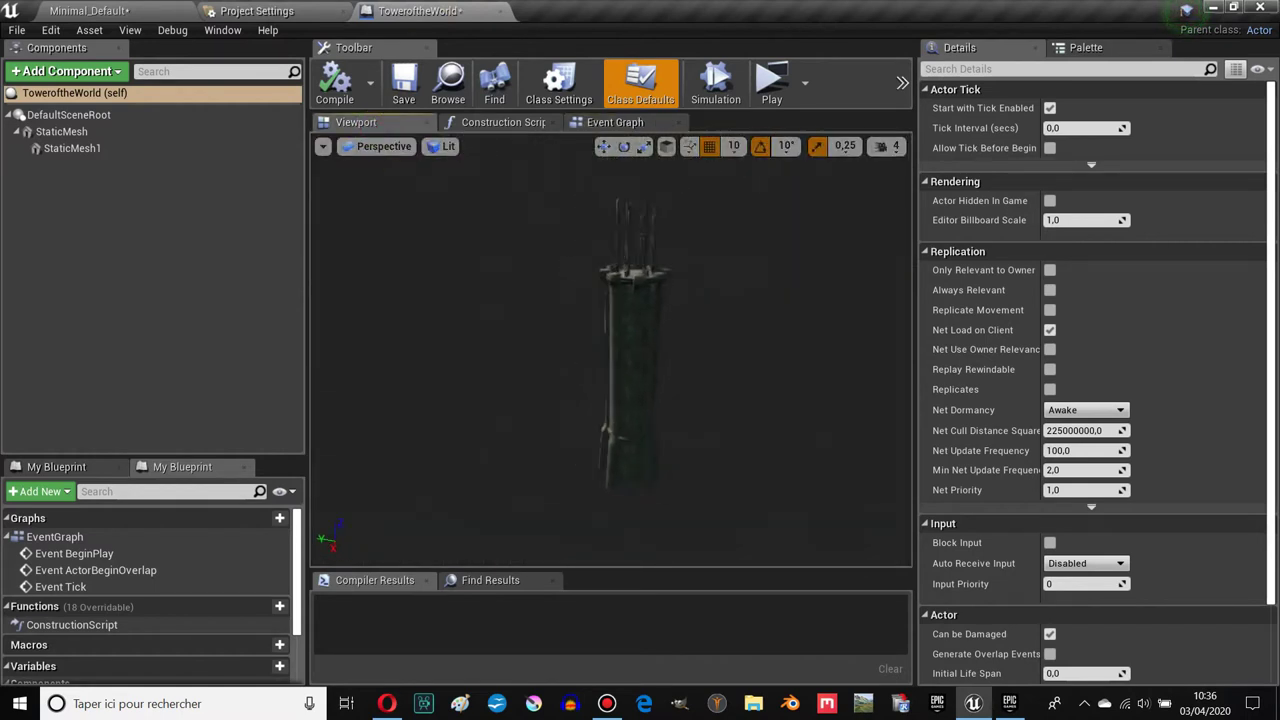
mouse_move(531, 289)
right_down()
mouse_move(723, 234)
mouse_move(546, 397)
right_up()
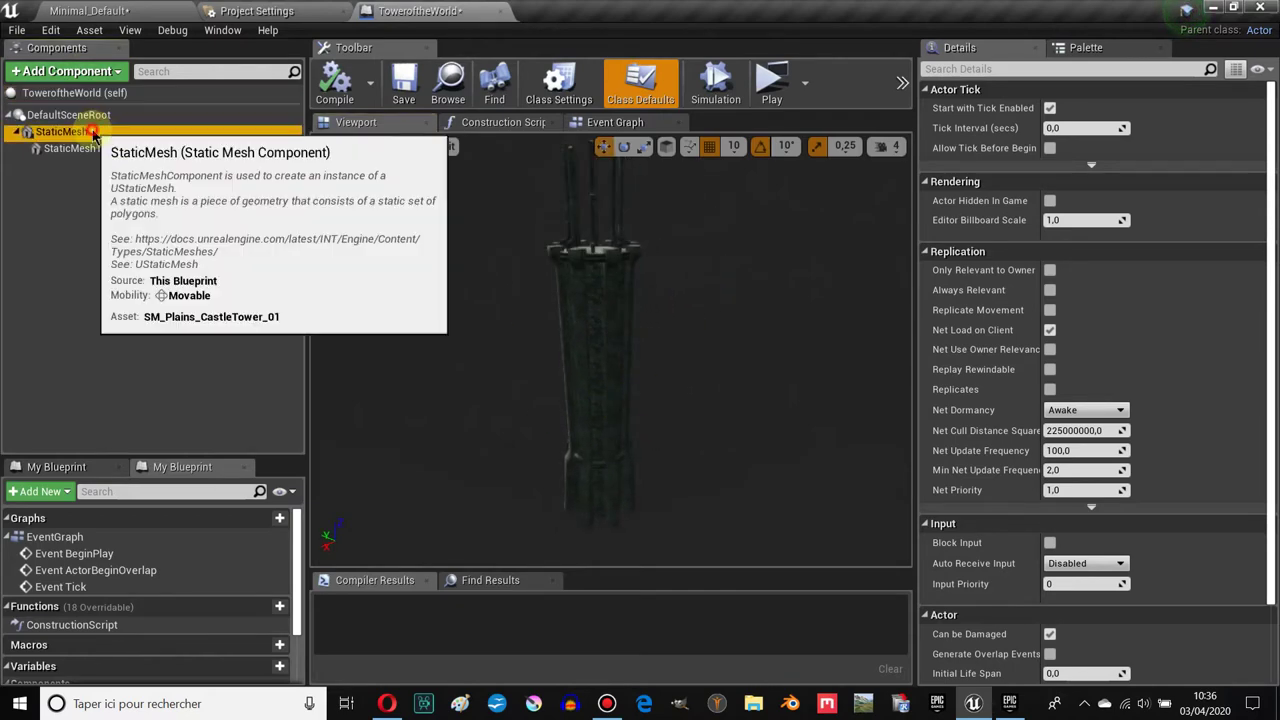
click(50, 131)
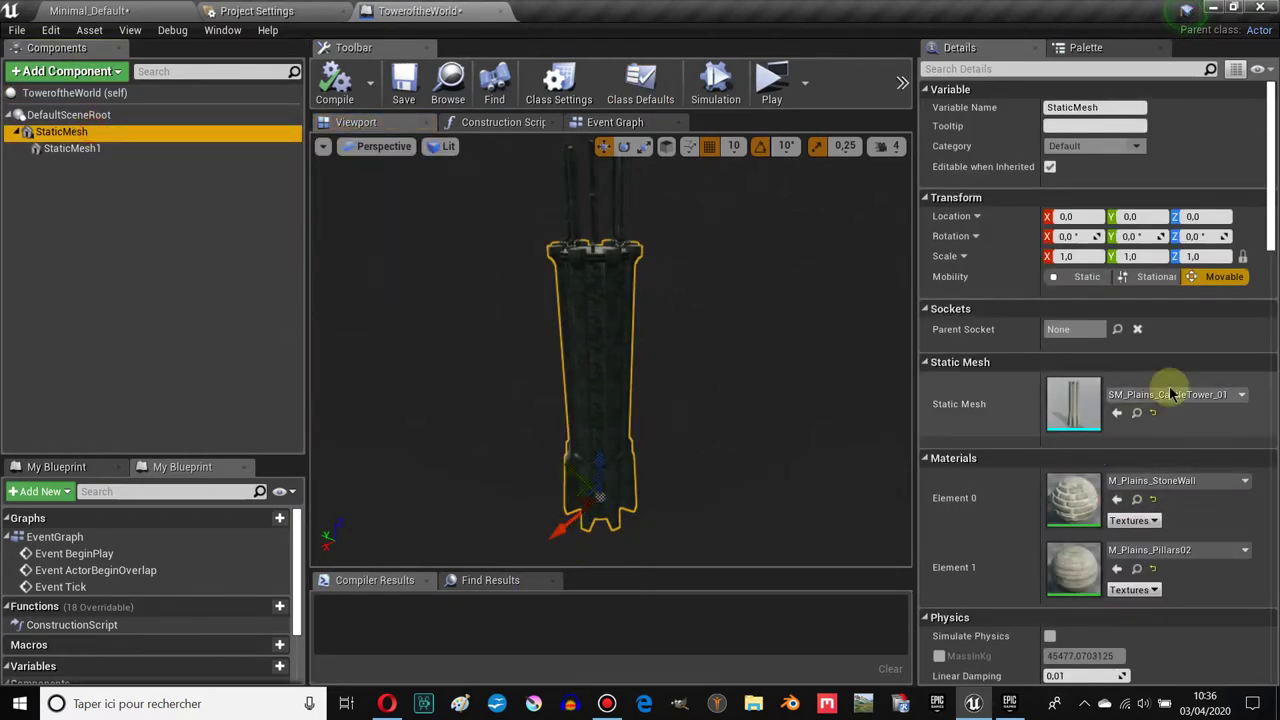
click(585, 194)
right_drag(650, 350, 560, 340)
Step: Return to the level map and open the walloftheworld blueprint
click(128, 12)
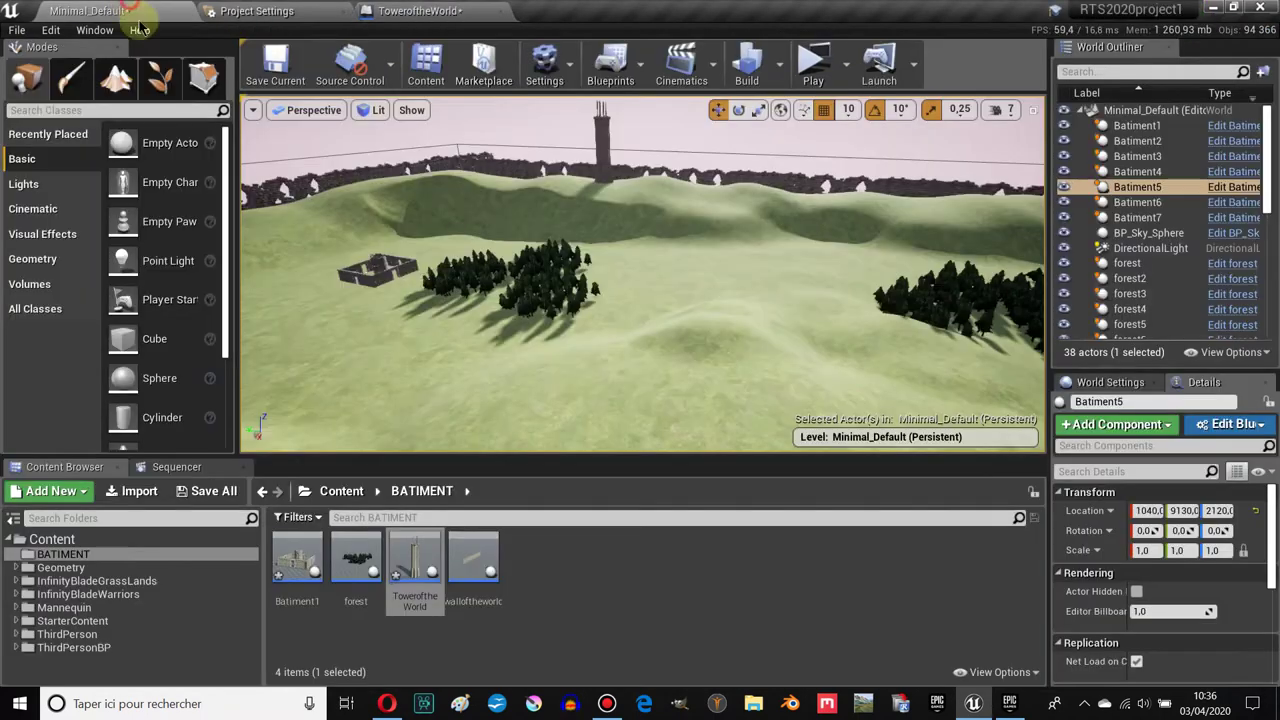
right_drag(665, 332, 657, 393)
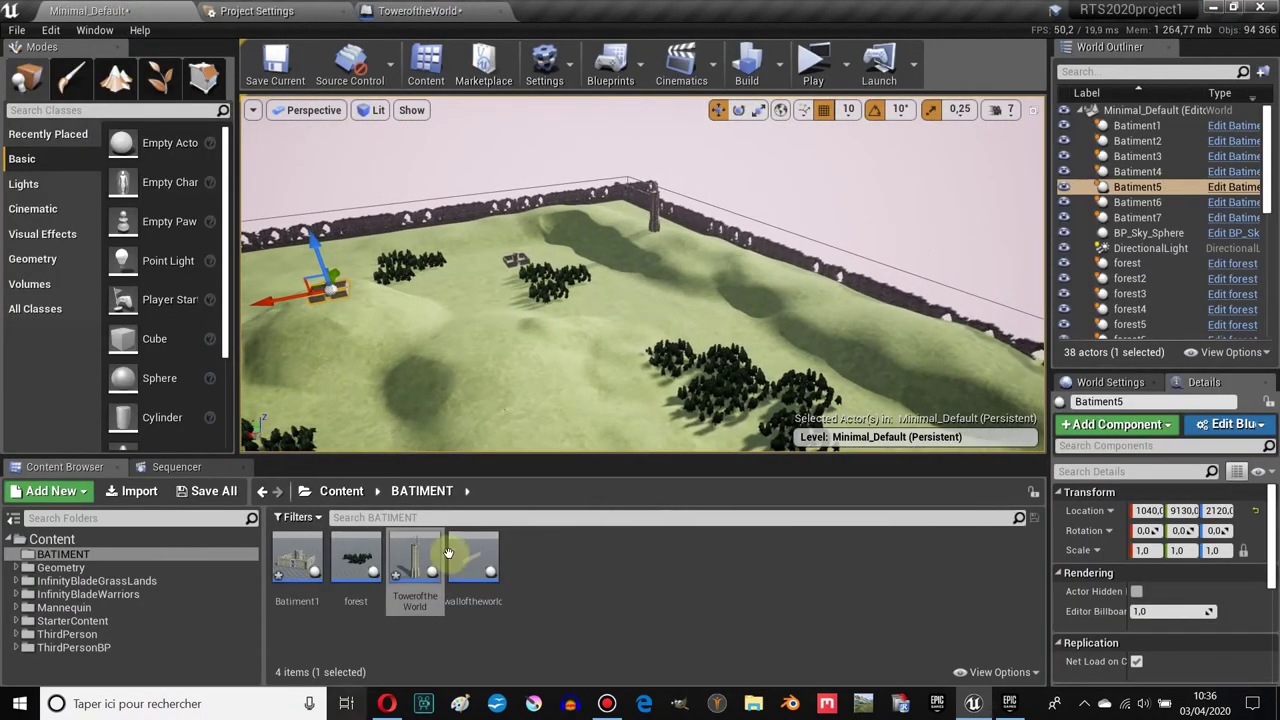
double_click(466, 565)
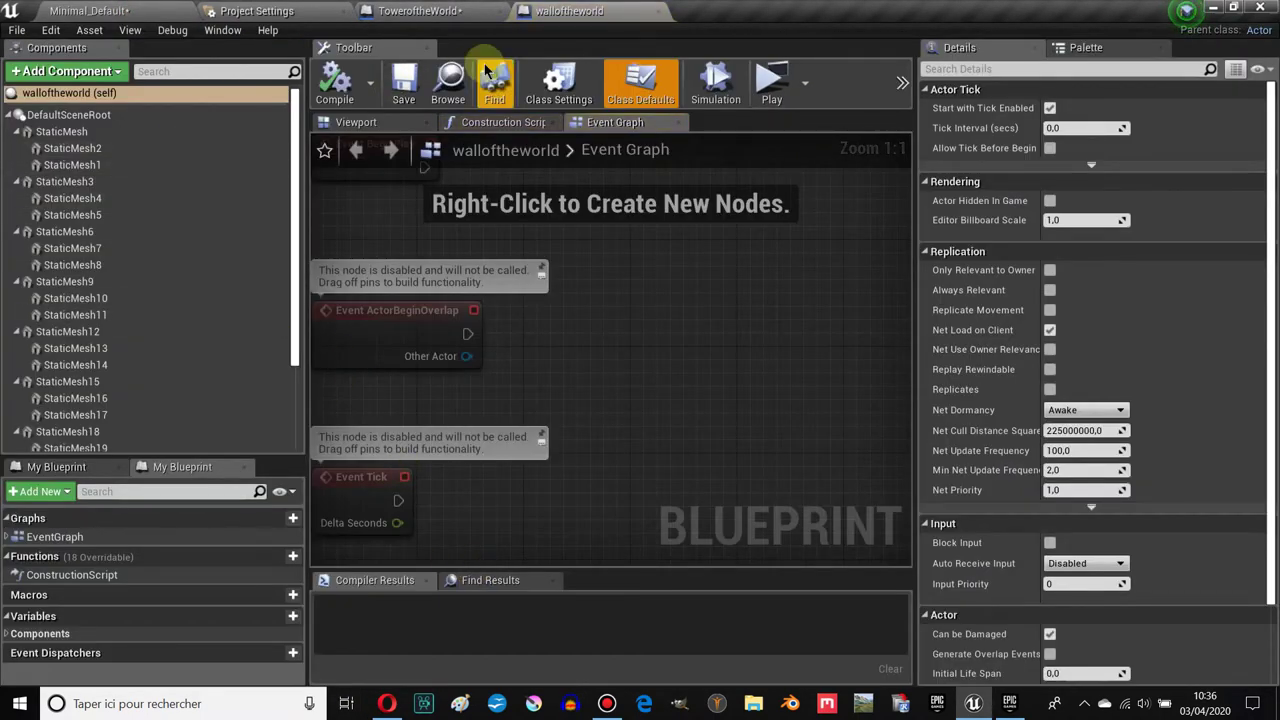
click(356, 121)
mouse_move(435, 370)
mouse_down()
mouse_move(530, 355)
mouse_move(445, 368)
mouse_up()
click(575, 342)
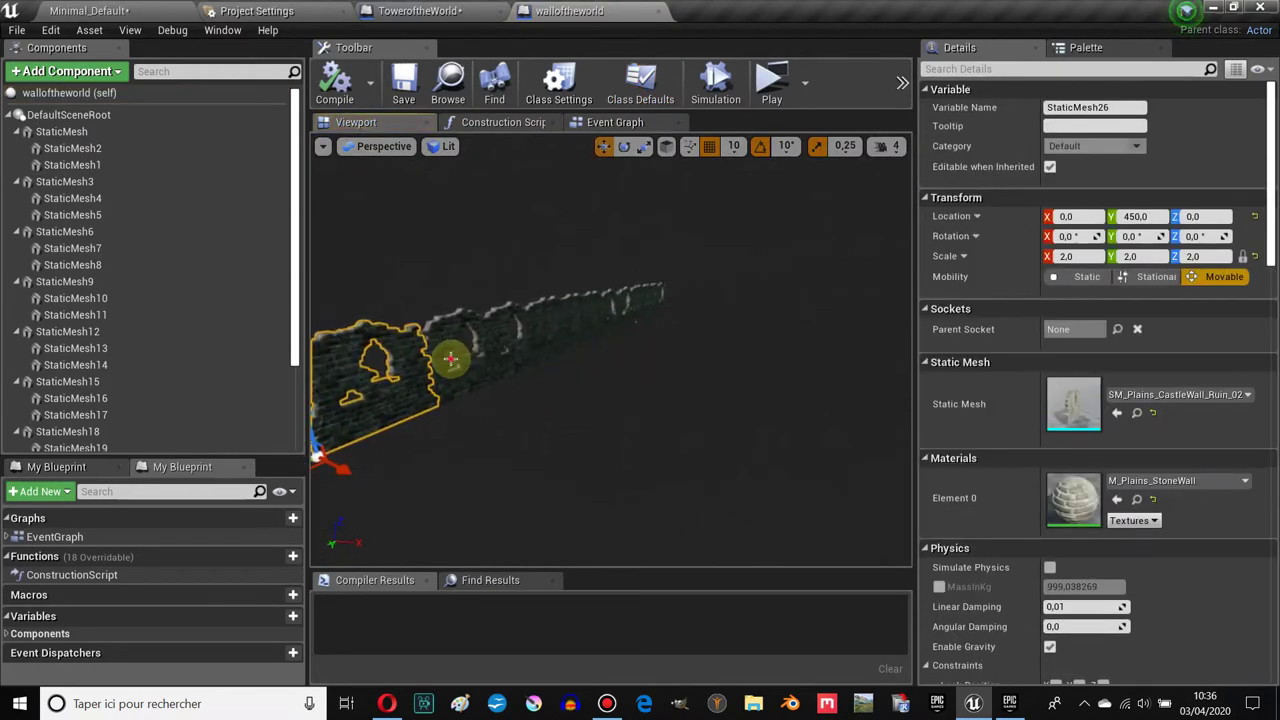
drag(655, 345, 655, 345)
click(571, 290)
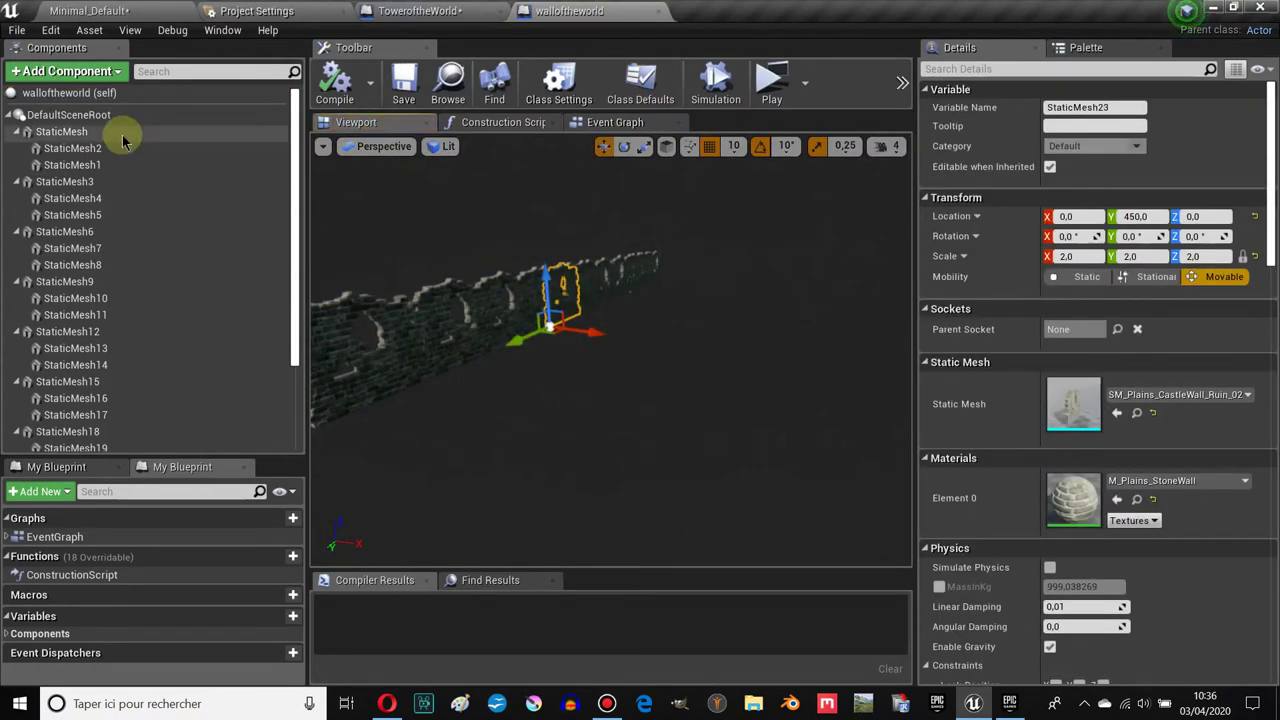
scroll(128, 229, up, 5)
click(70, 132)
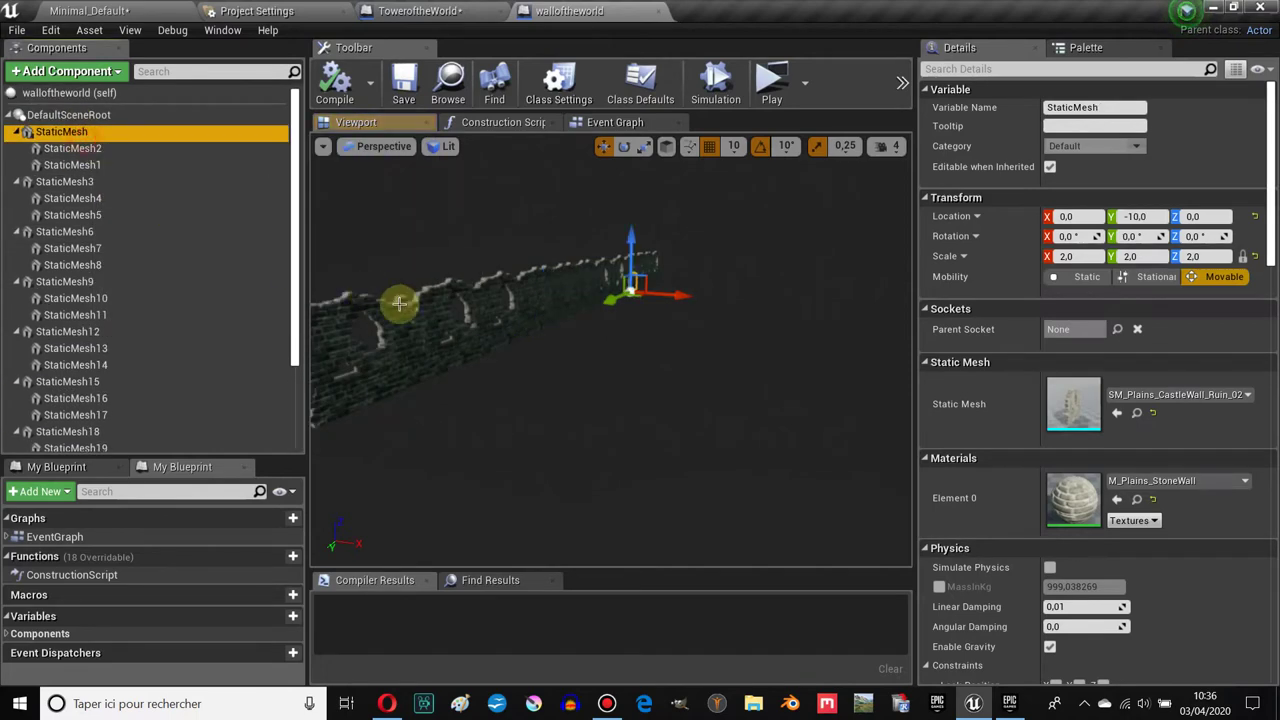
drag(511, 308, 577, 280)
click(626, 309)
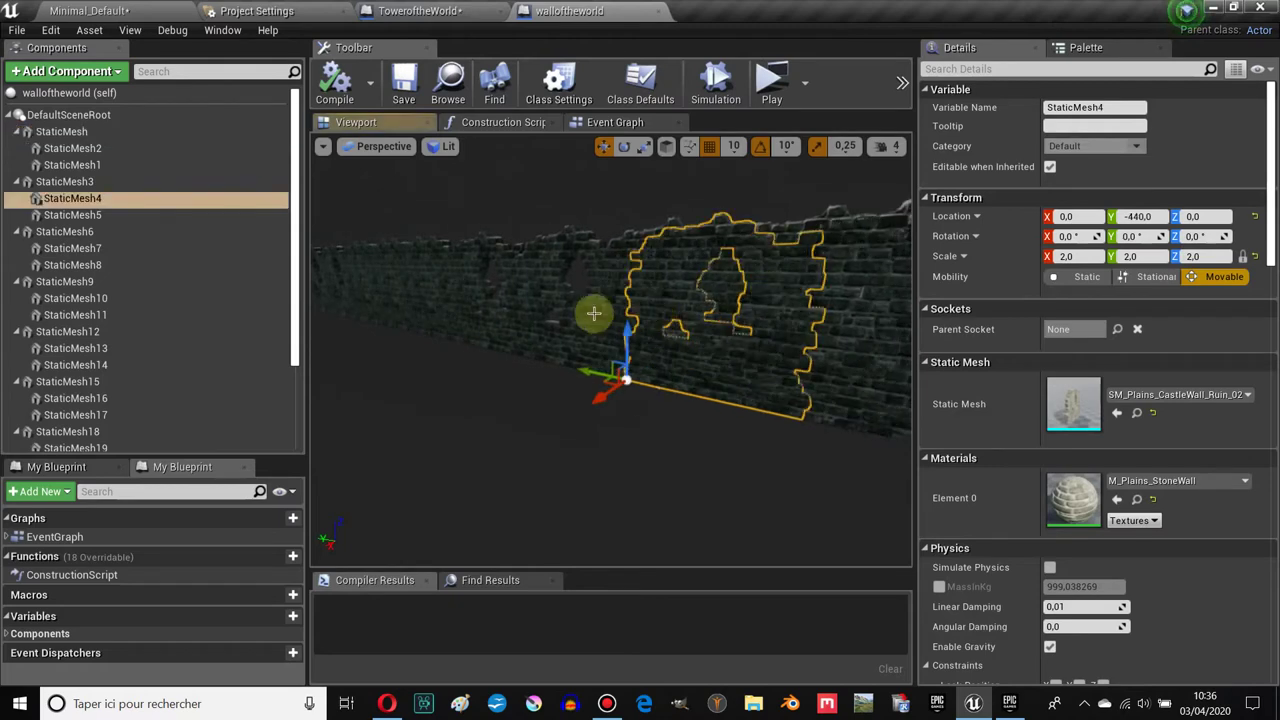
click(583, 314)
drag(583, 314, 520, 354)
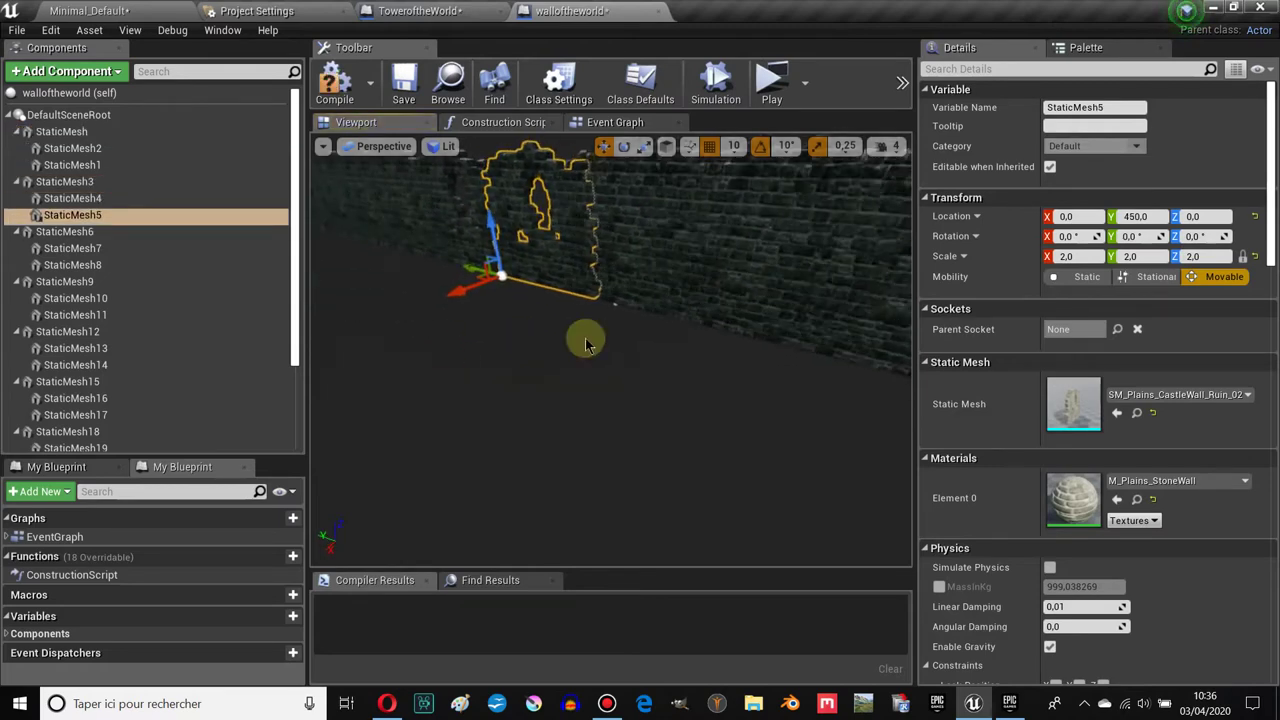
click(62, 131)
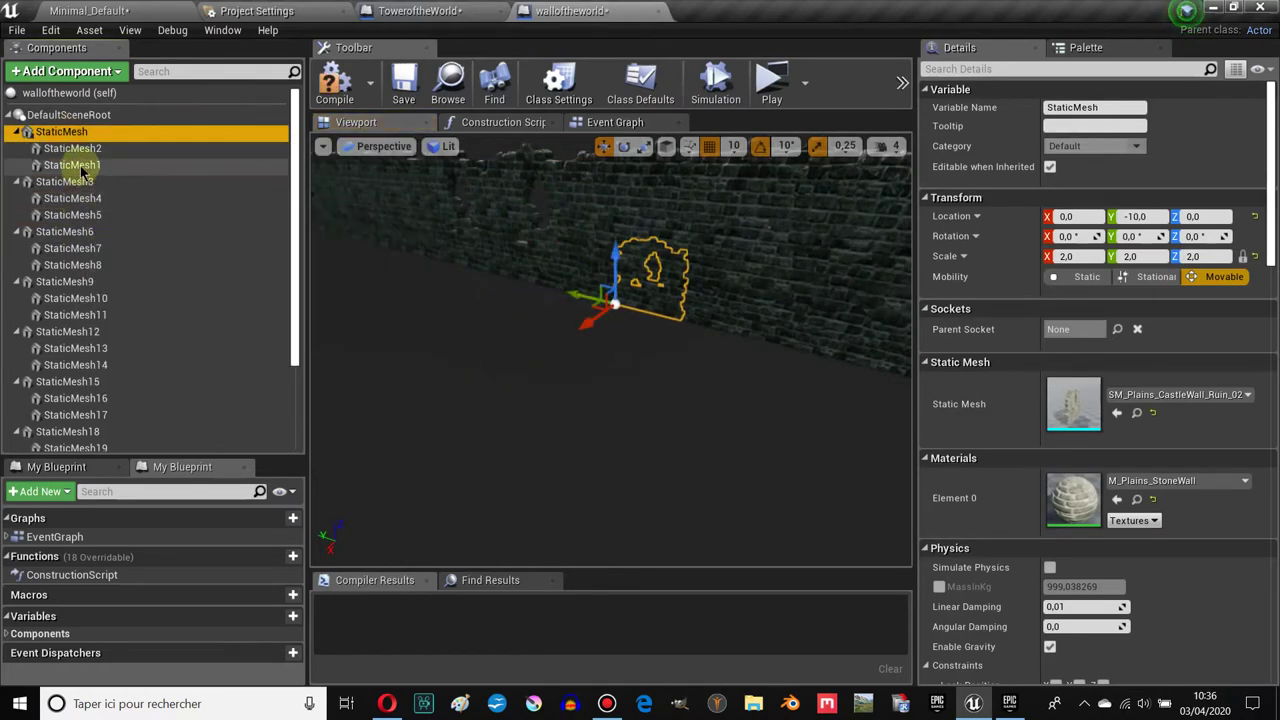
click(82, 149)
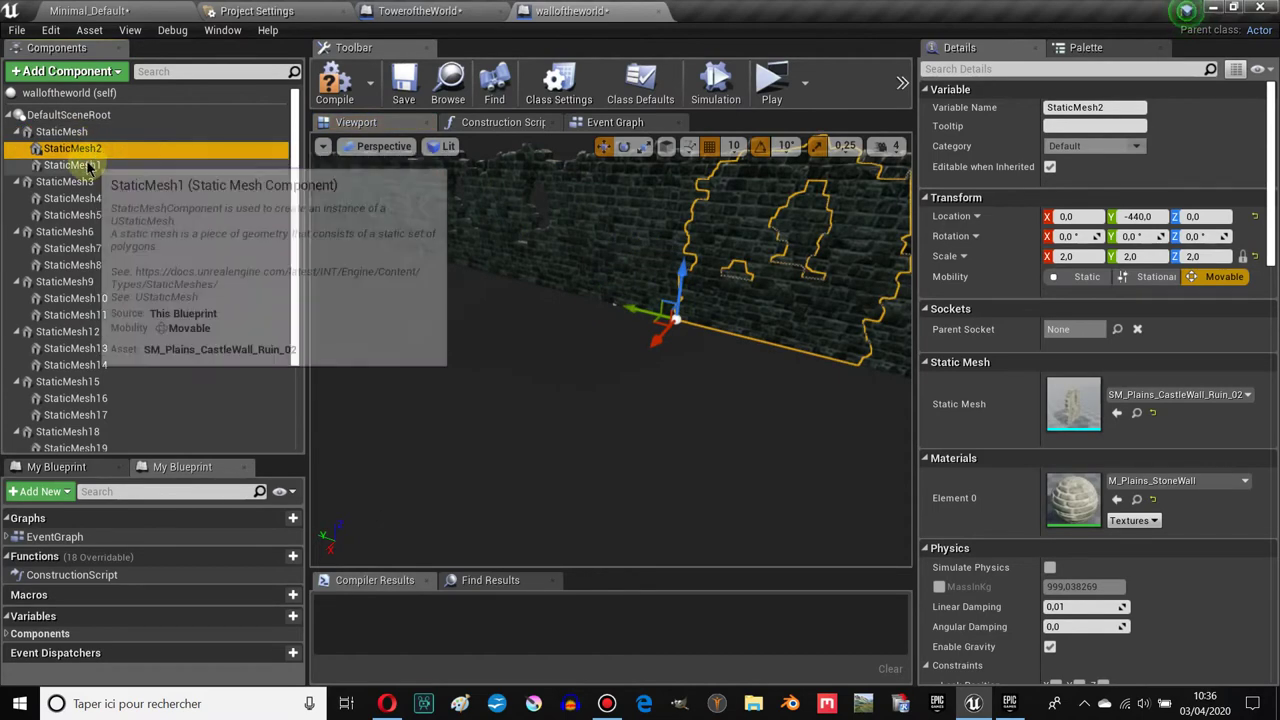
click(70, 165)
click(64, 182)
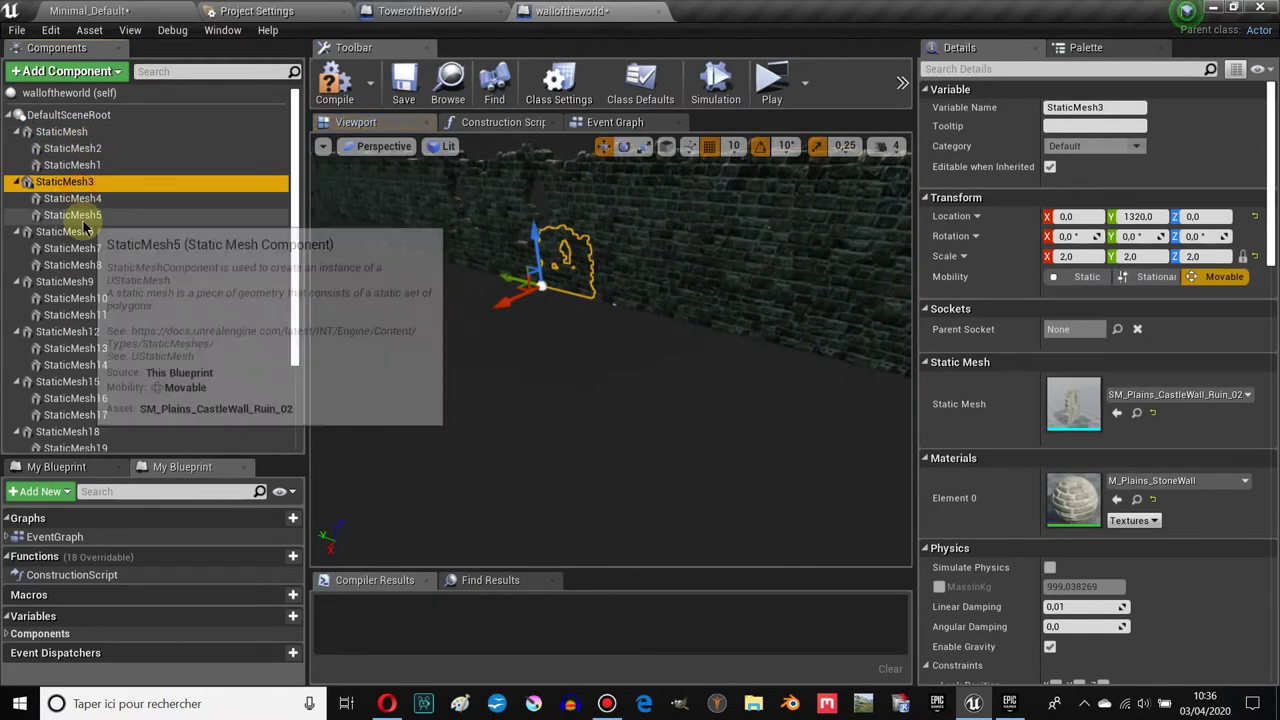
click(80, 231)
scroll(220, 320, down, 2)
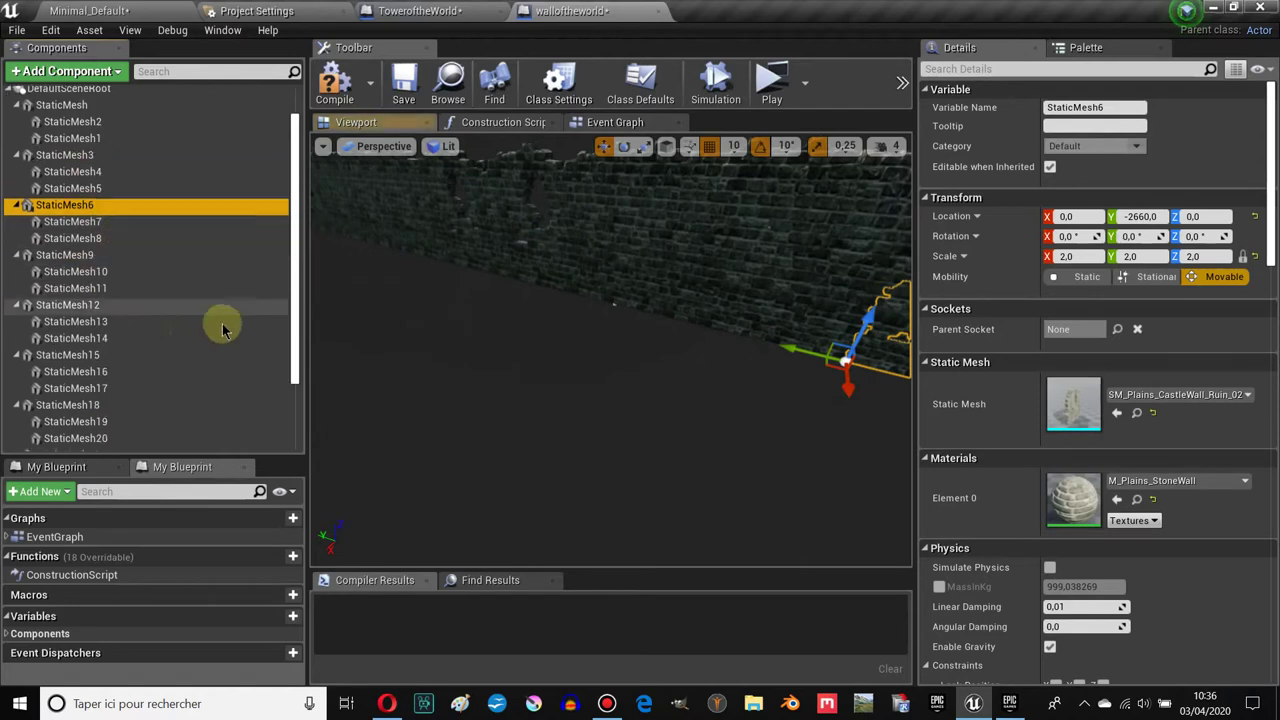
scroll(180, 260, up, 2)
scroll(100, 180, up, 3)
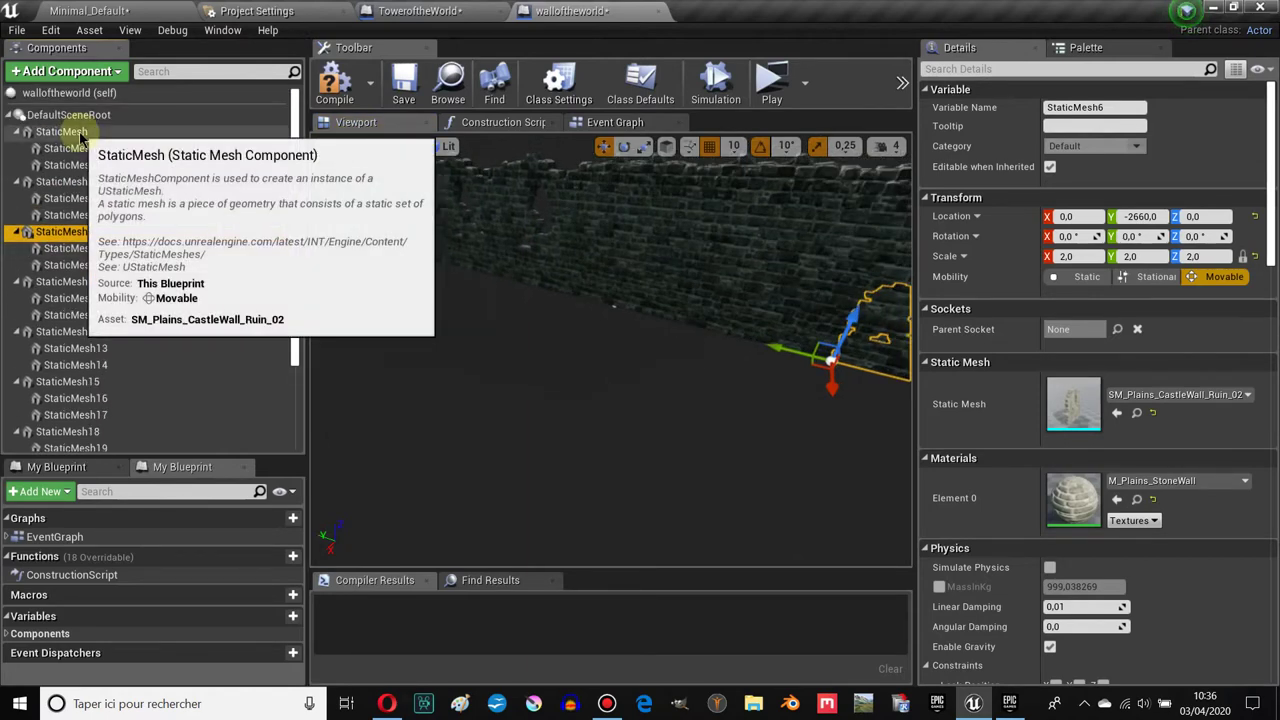
click(62, 132)
key(Delete)
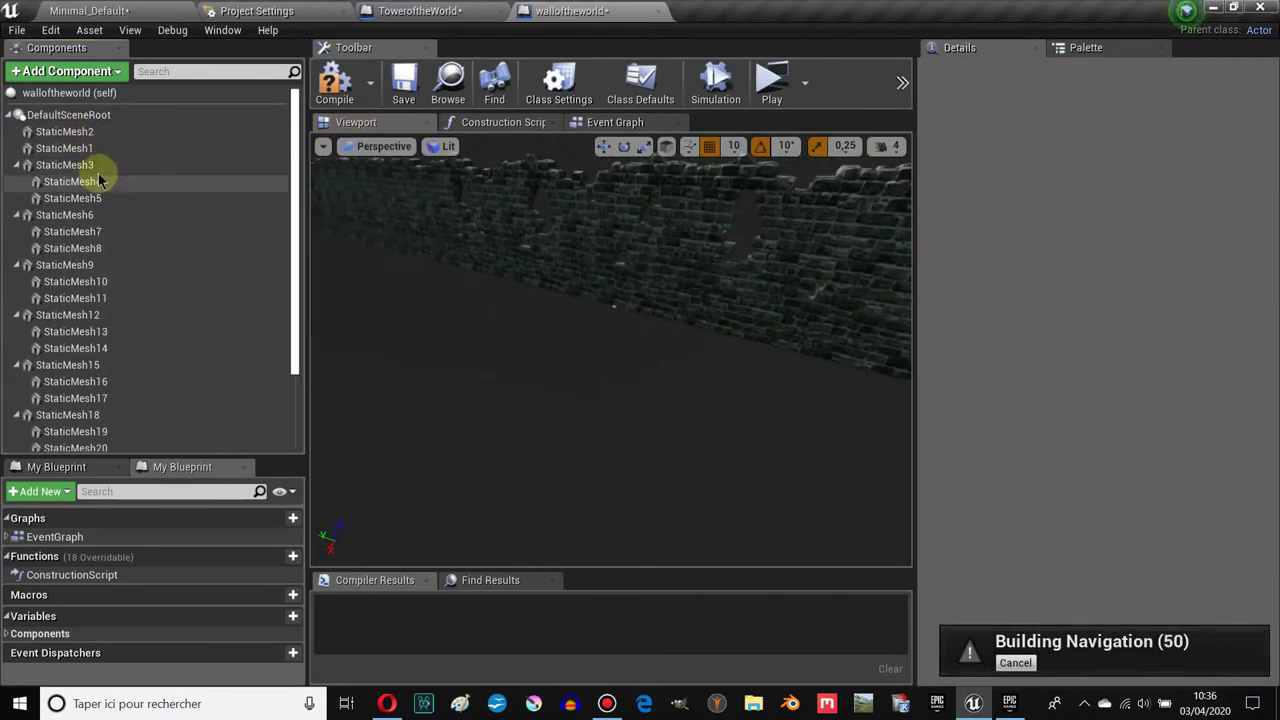
Step: Delete the wall components StaticMesh3, 6, 9, 12, 15, 18, 21 and 24
click(80, 166)
key(Delete)
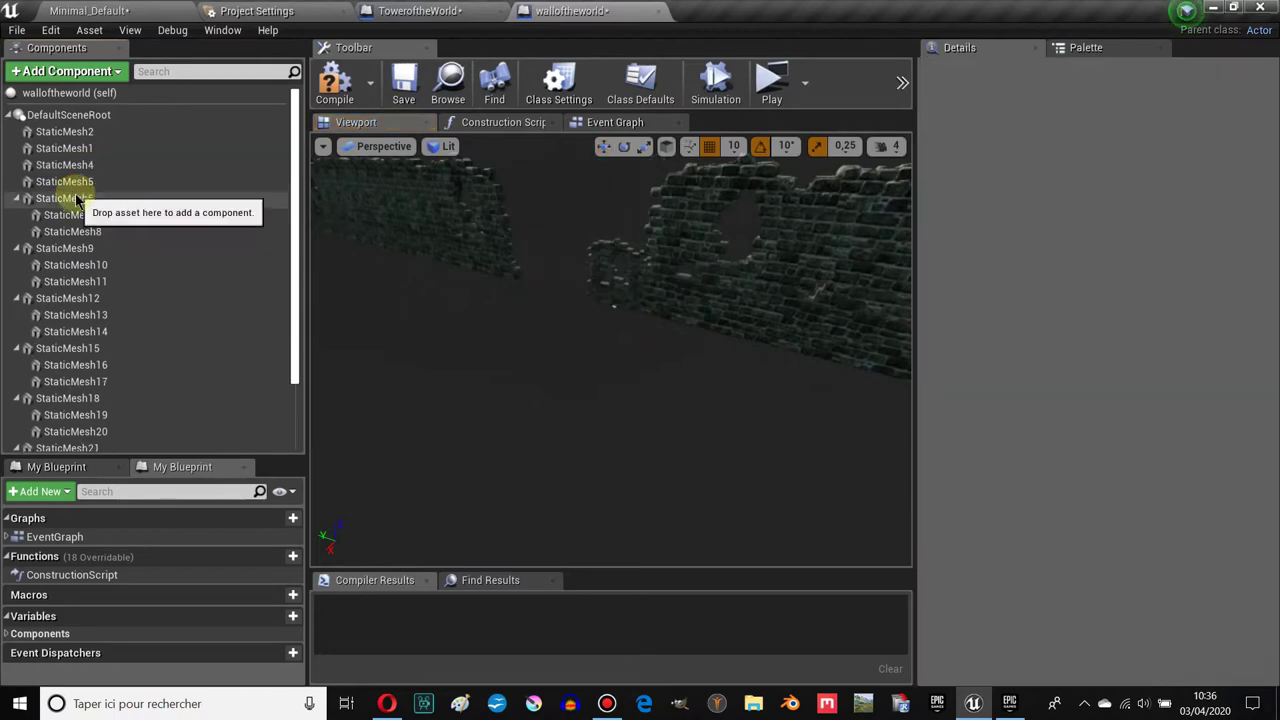
click(83, 198)
key(Delete)
click(72, 234)
key(Delete)
click(80, 264)
key(Delete)
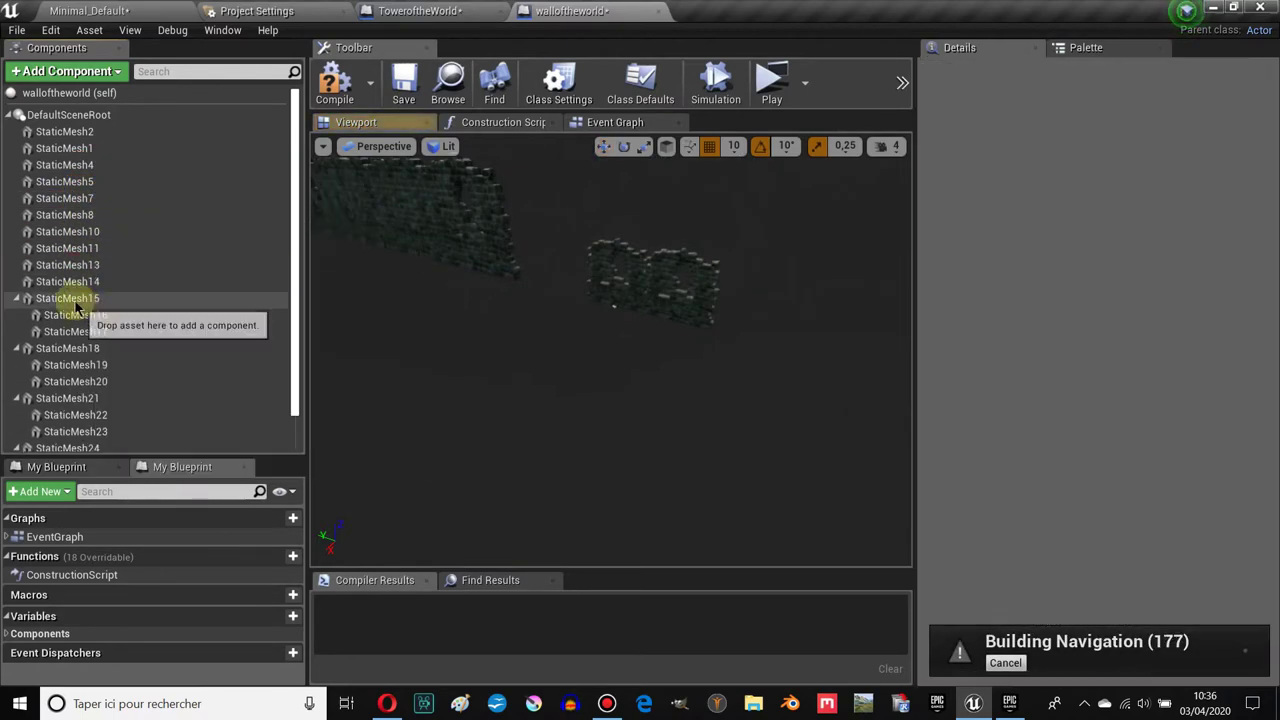
click(70, 298)
key(Delete)
click(68, 331)
key(Delete)
click(64, 366)
key(Delete)
click(68, 398)
key(Delete)
Step: Undo the wall deletions with Ctrl+Z, compile, and return to Minimal_Default
drag(470, 354, 510, 355)
key(ctrl+z)
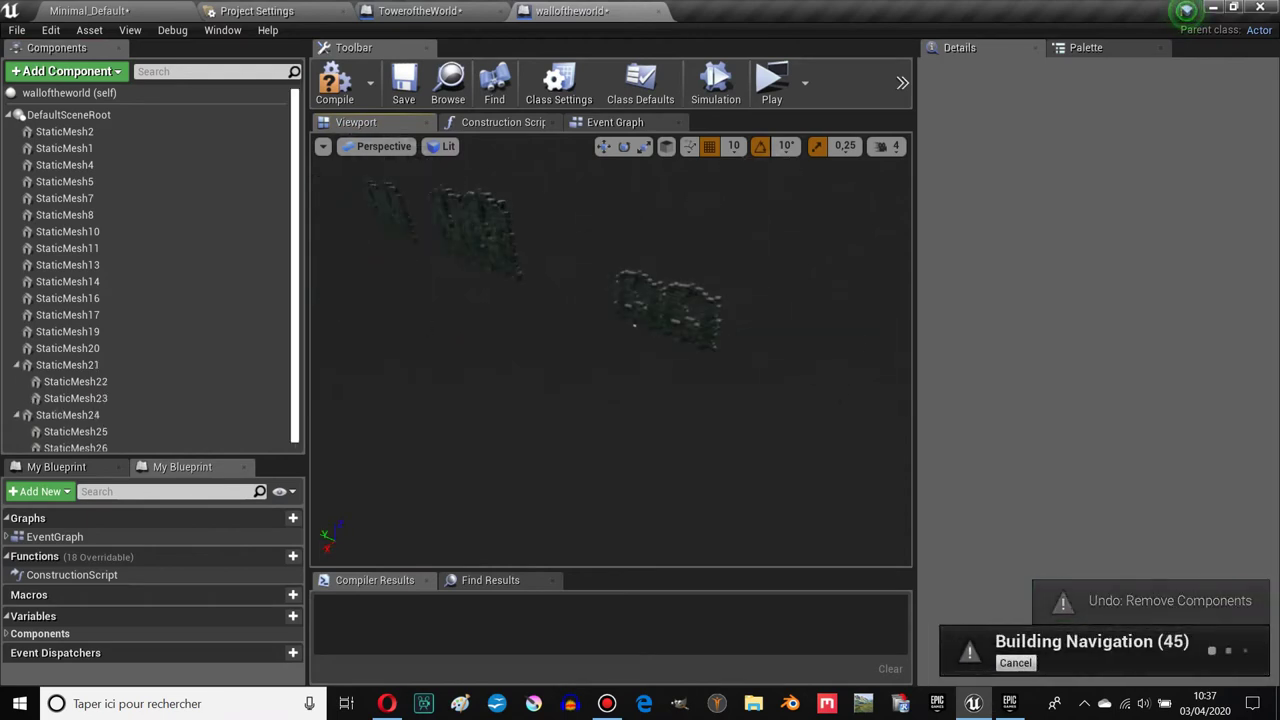
key(ctrl+z)
key(ctrl+z)
key(ctrl+z)
key(ctrl+z)
drag(543, 334, 560, 330)
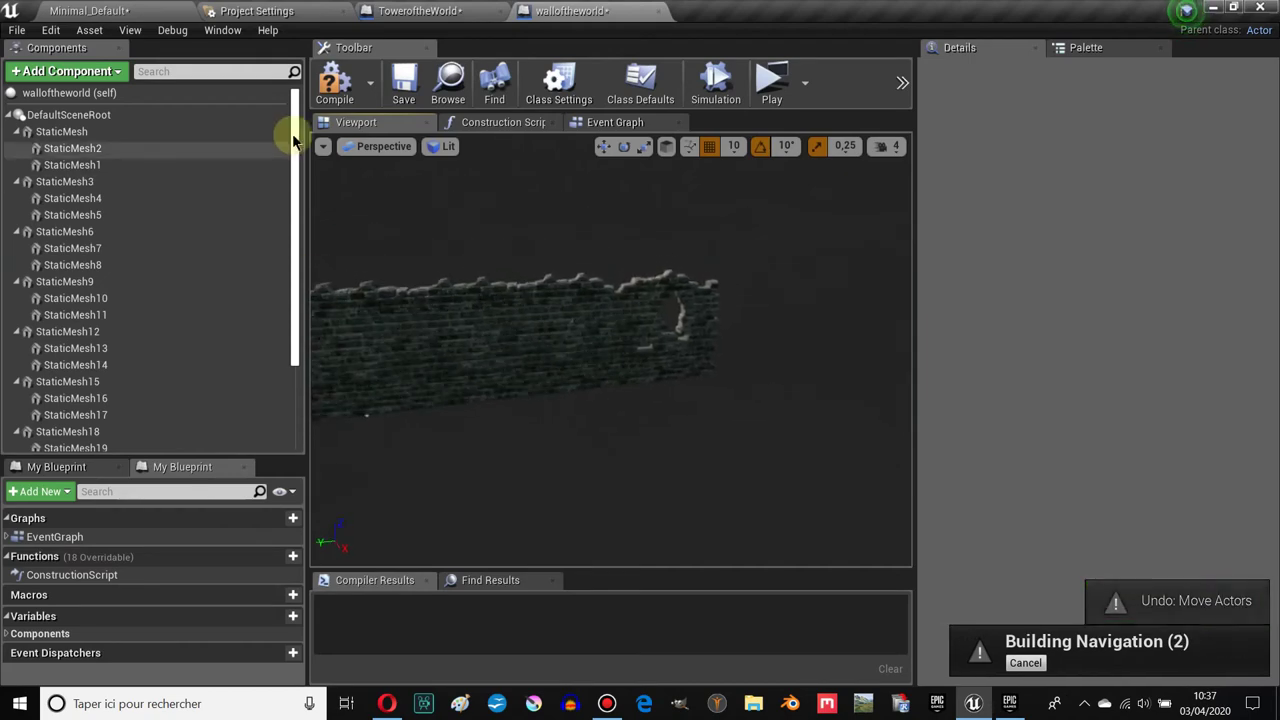
key(ctrl+z)
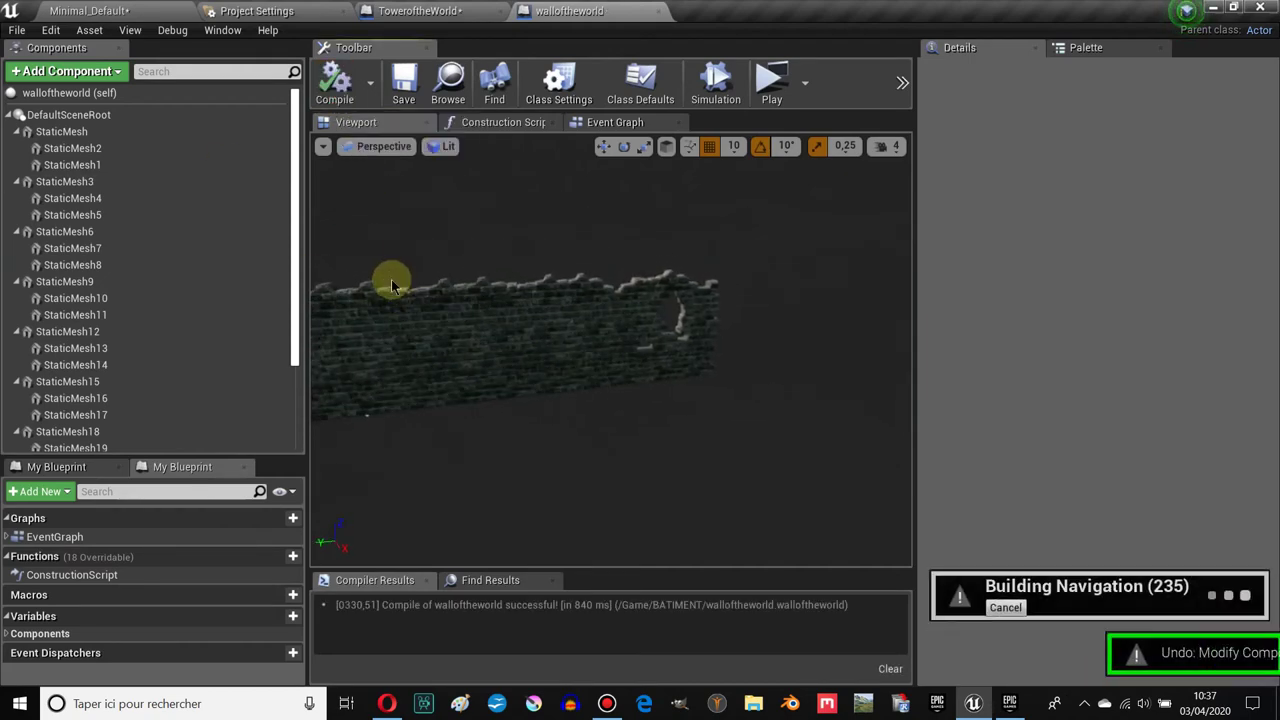
click(95, 10)
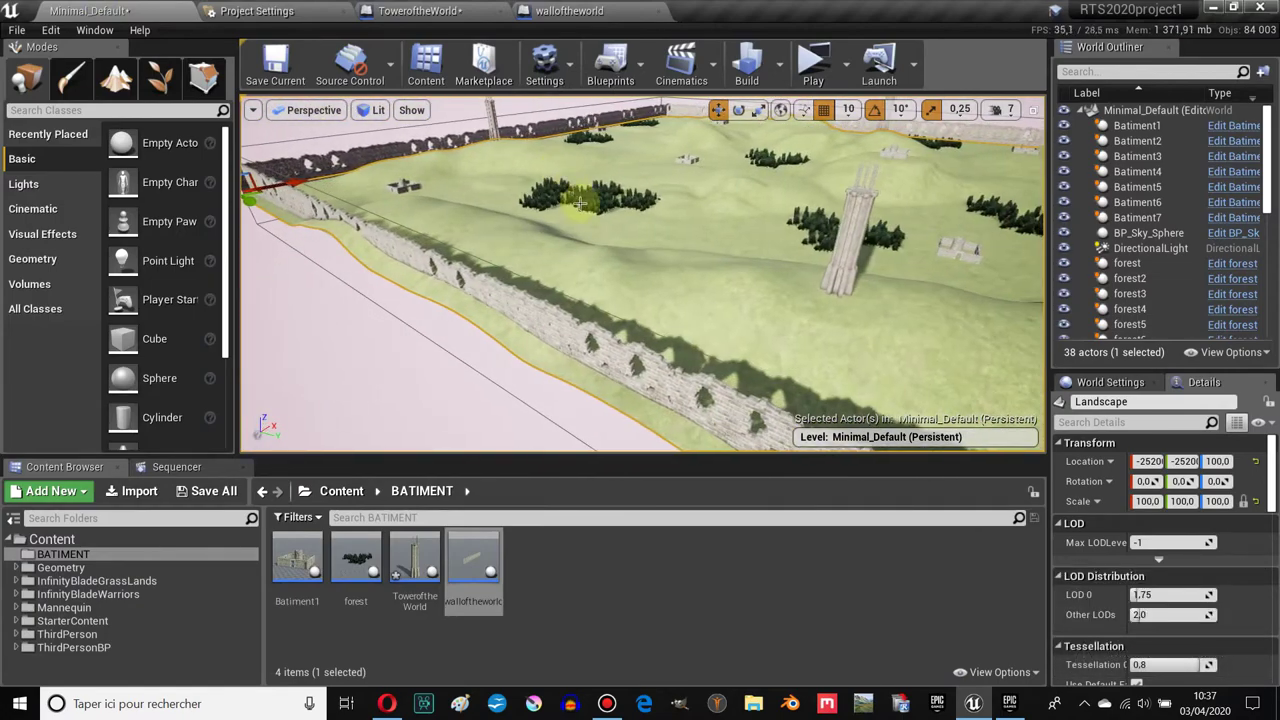
Step: Focus on forest3 and swing the view past the tower to the stone wall
double_click(1130, 293)
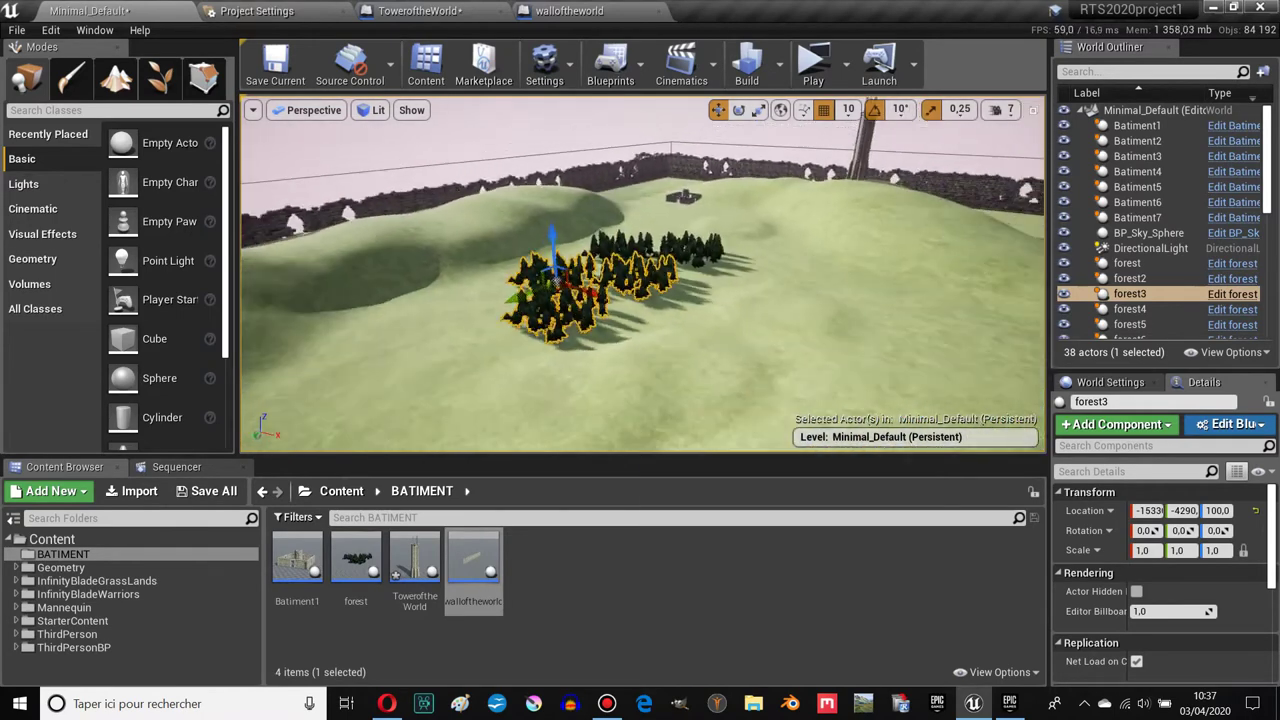
right_drag(589, 349, 480, 349)
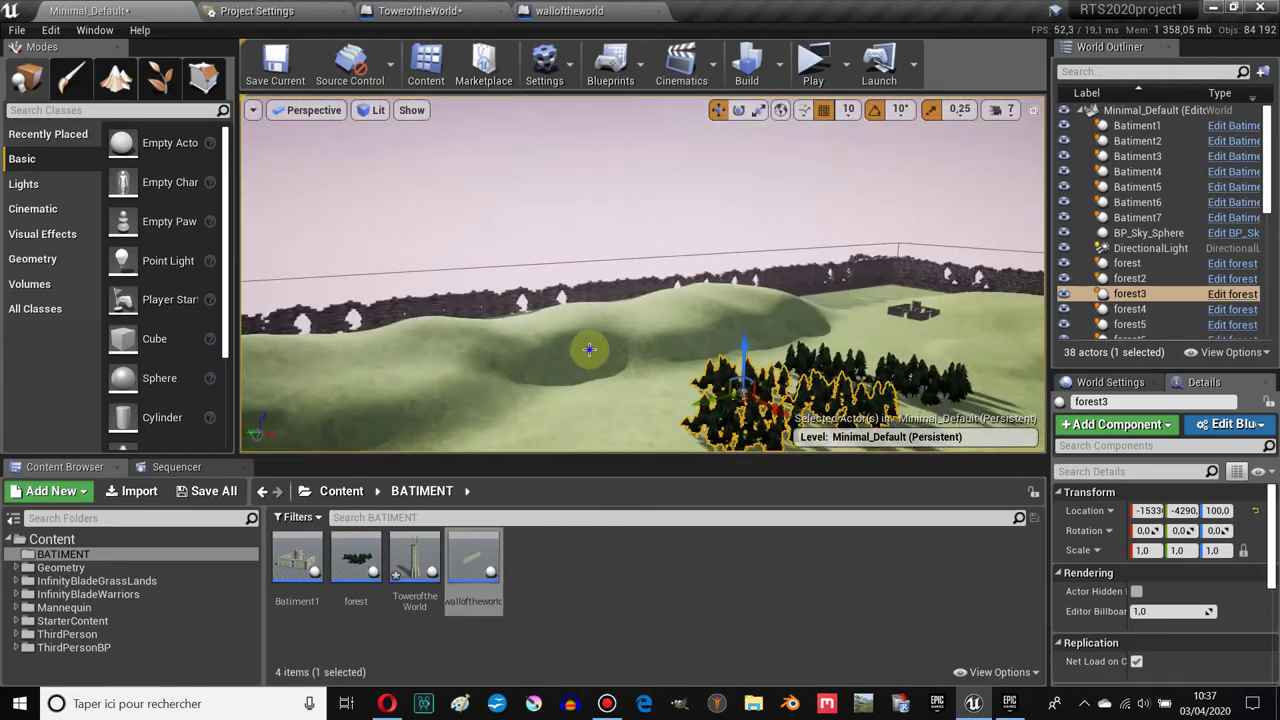
right_click(589, 349)
mouse_move(560, 370)
right_down()
mouse_move(950, 395)
mouse_move(850, 370)
right_up()
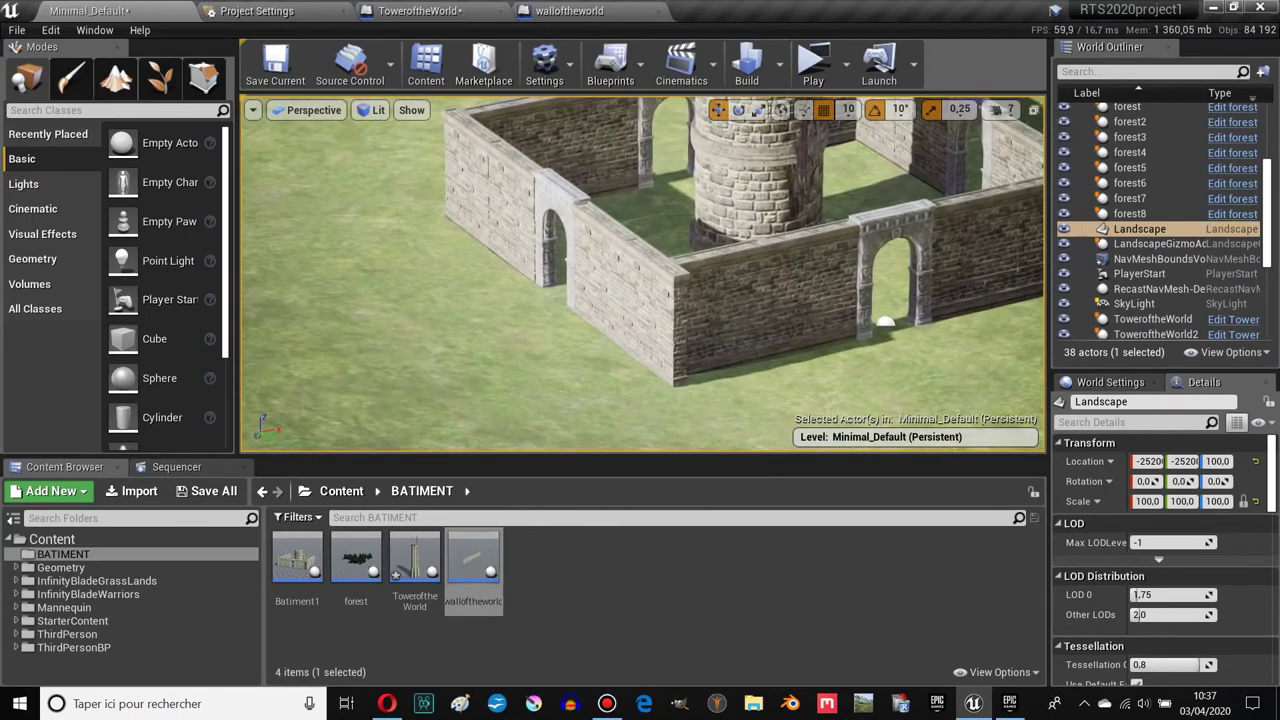
right_drag(850, 370, 640, 340)
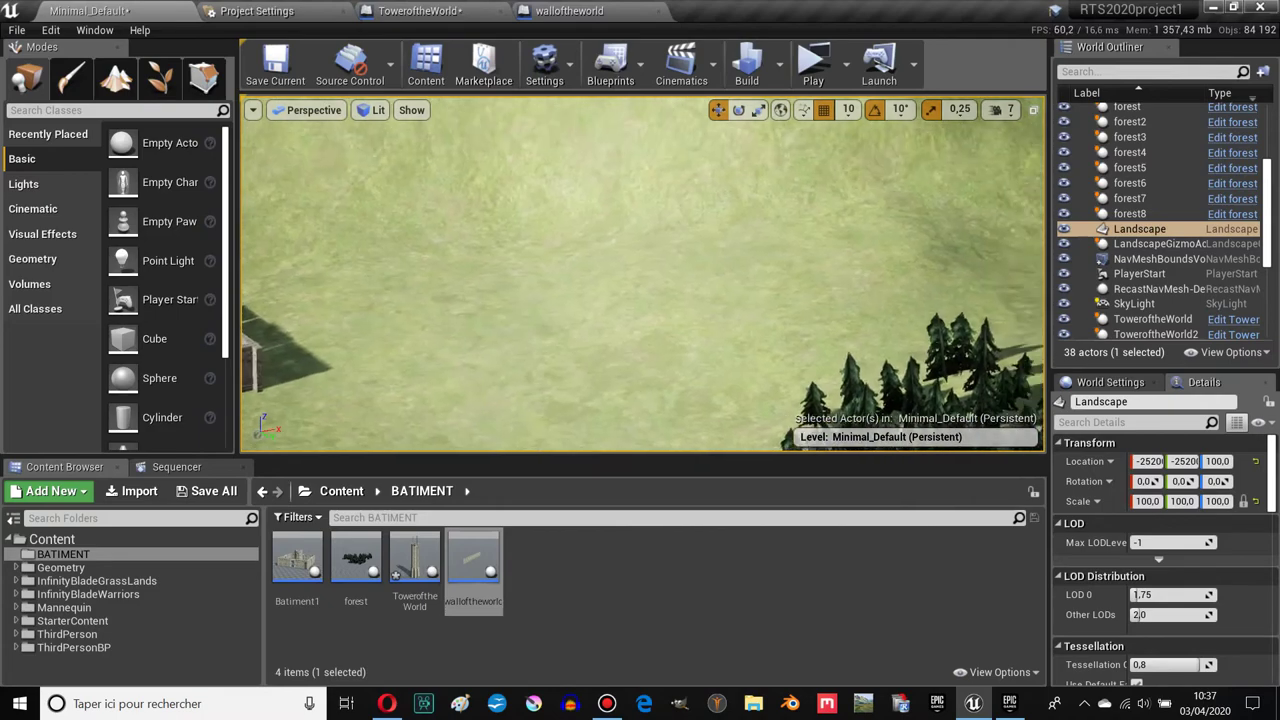
Step: Frame the whole Landscape, then fly across it toward the tower and walled ruin
key(f)
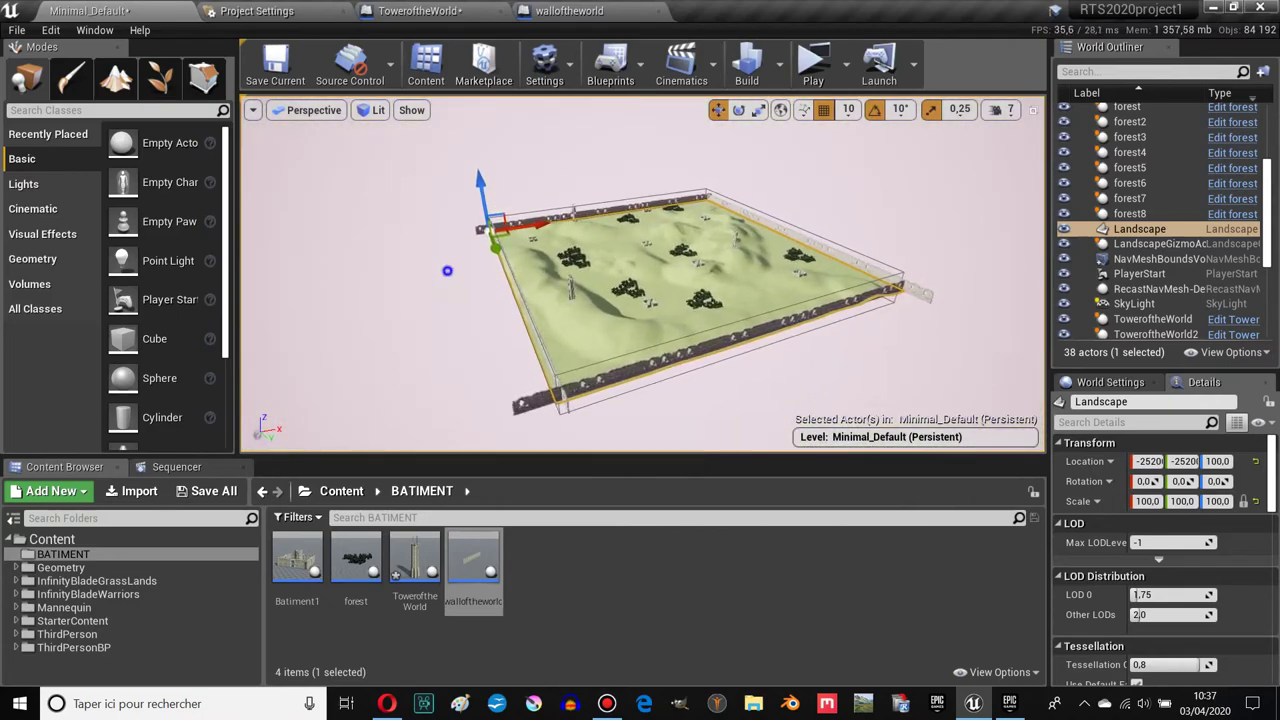
scroll(643, 274, up, 5)
right_drag(643, 274, 643, 274)
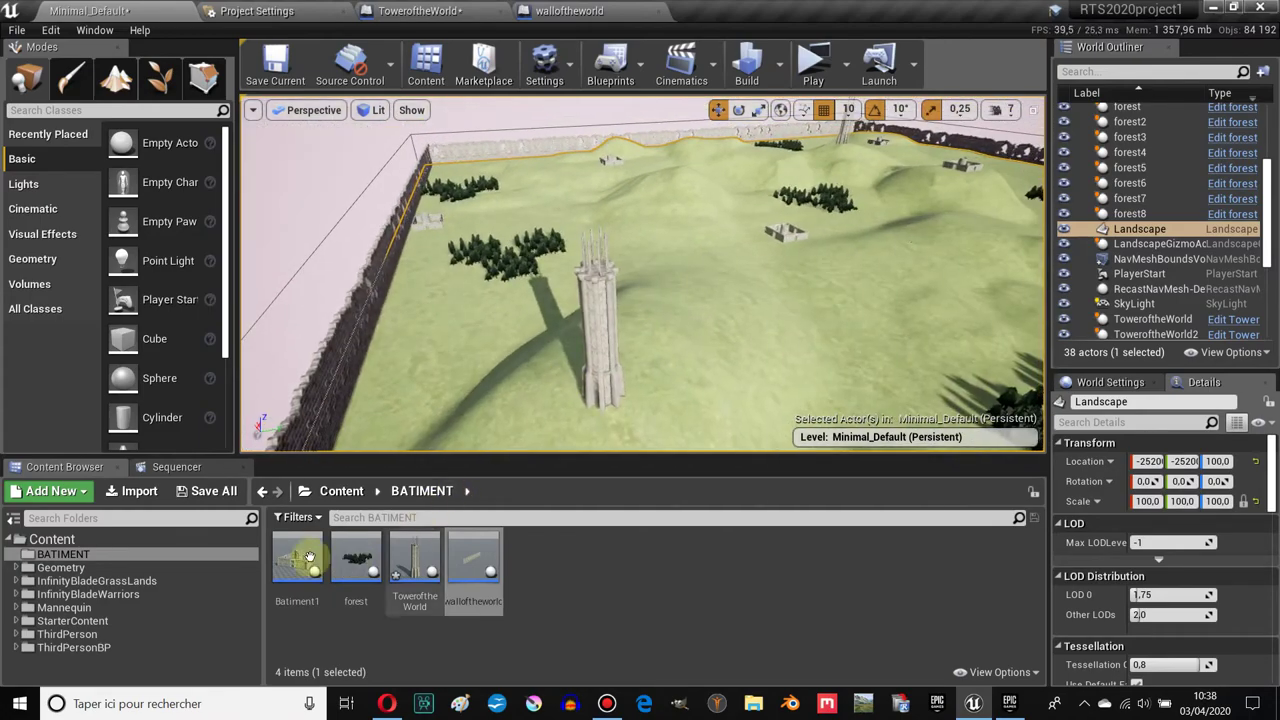
right_drag(493, 318, 572, 357)
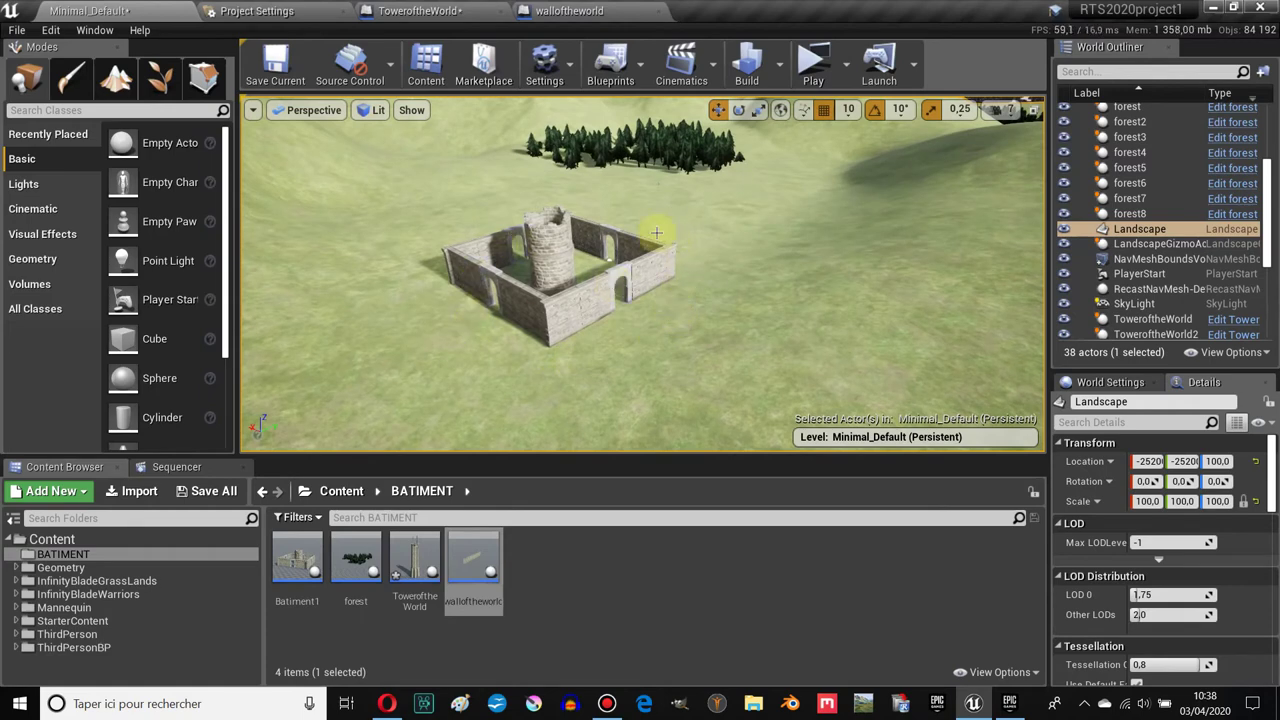
right_drag(608, 416, 552, 332)
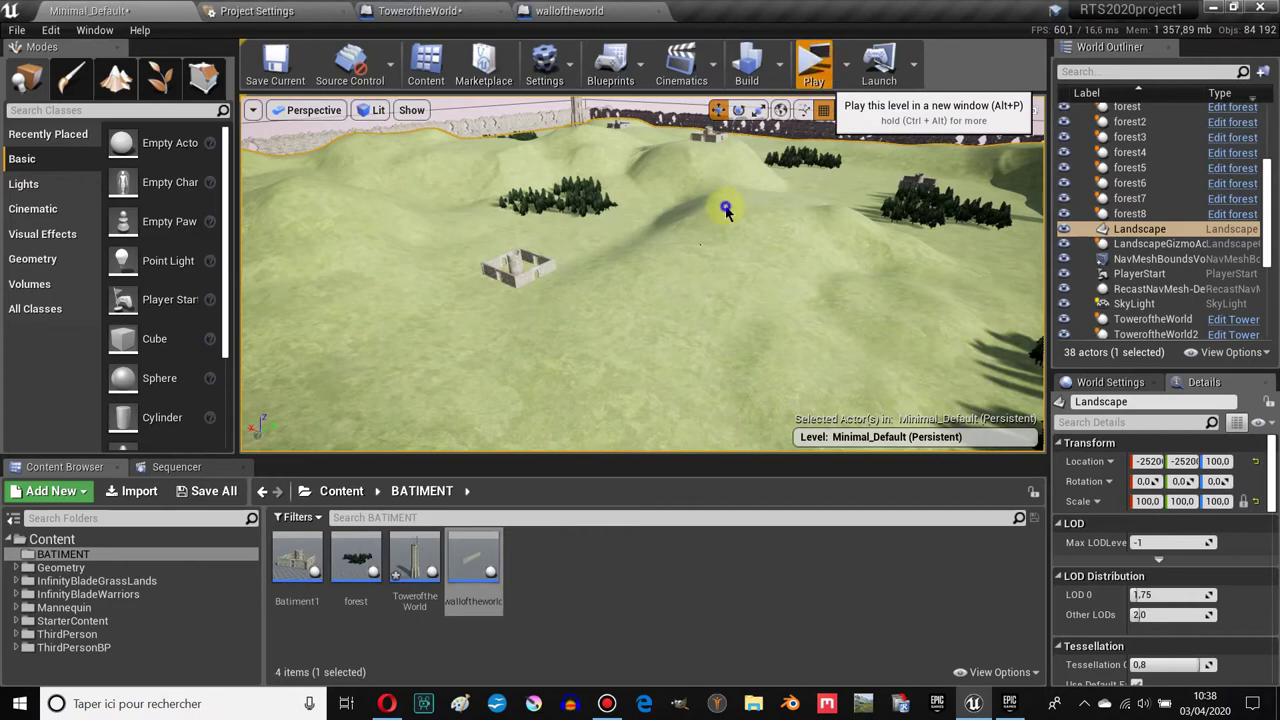
Step: Maximize the game preview and run the mannequin across the grass to the fort gate and uphill
key(w)
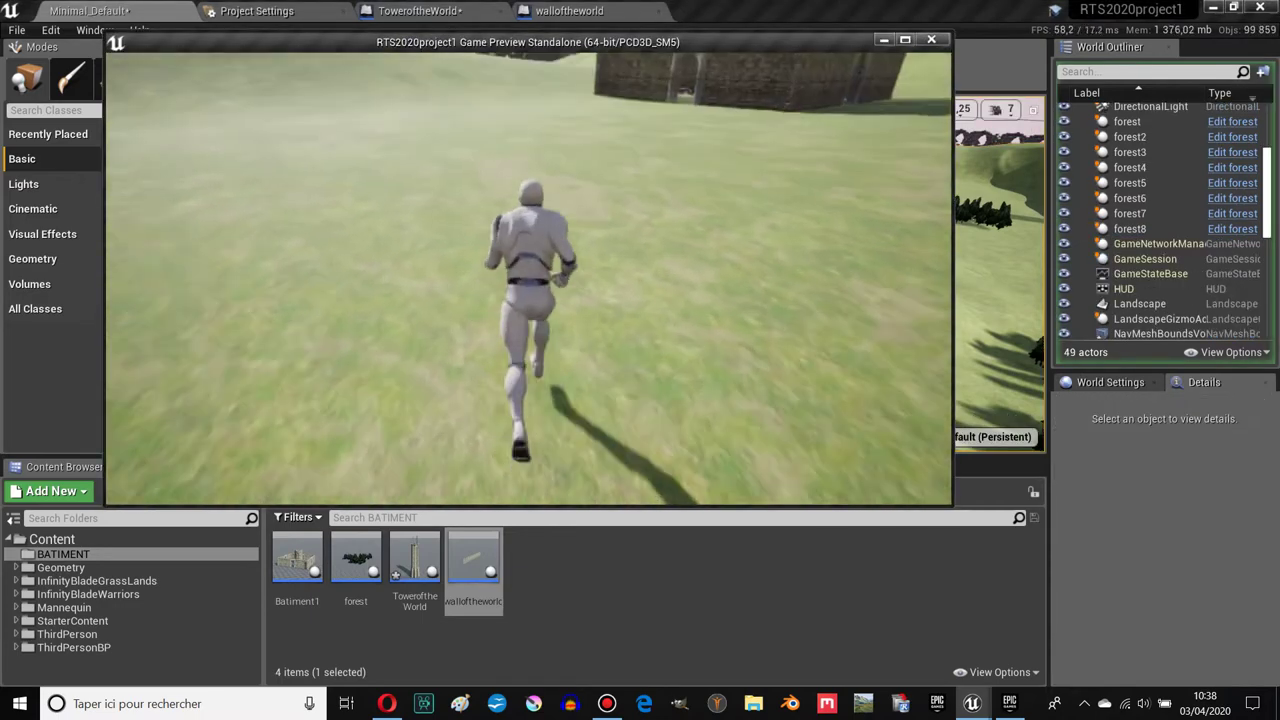
click(903, 42)
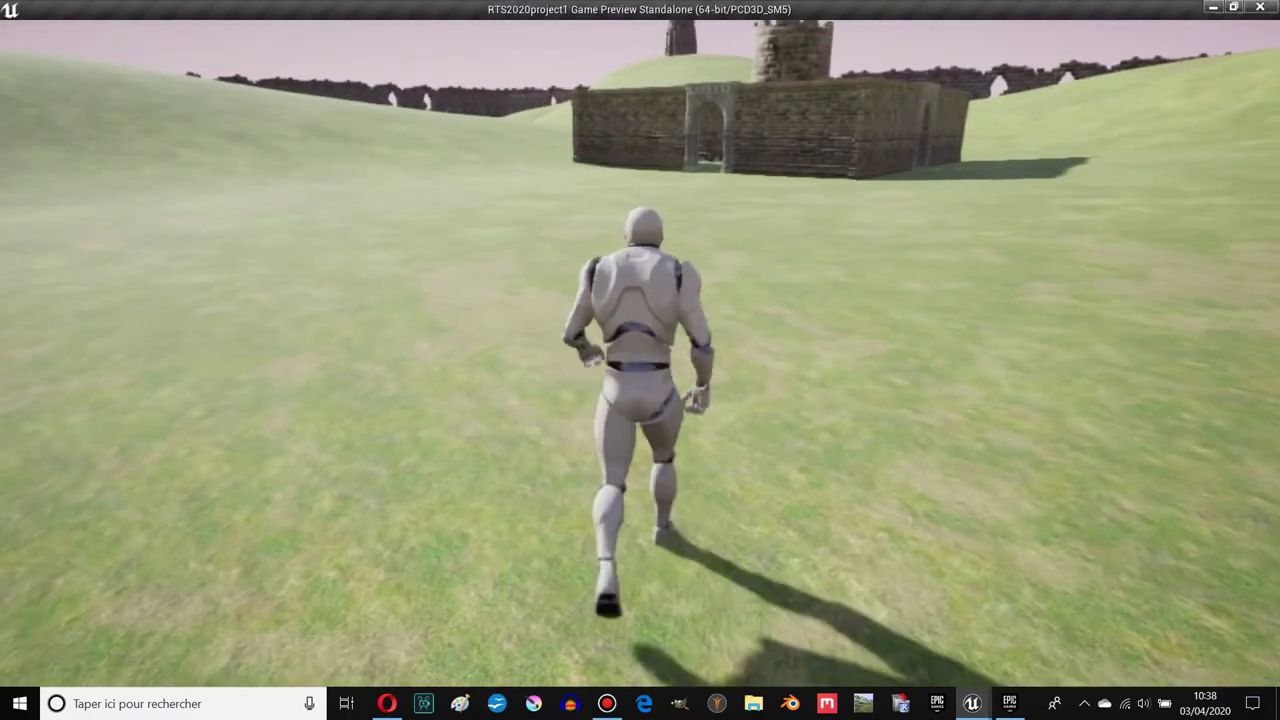
key(w)
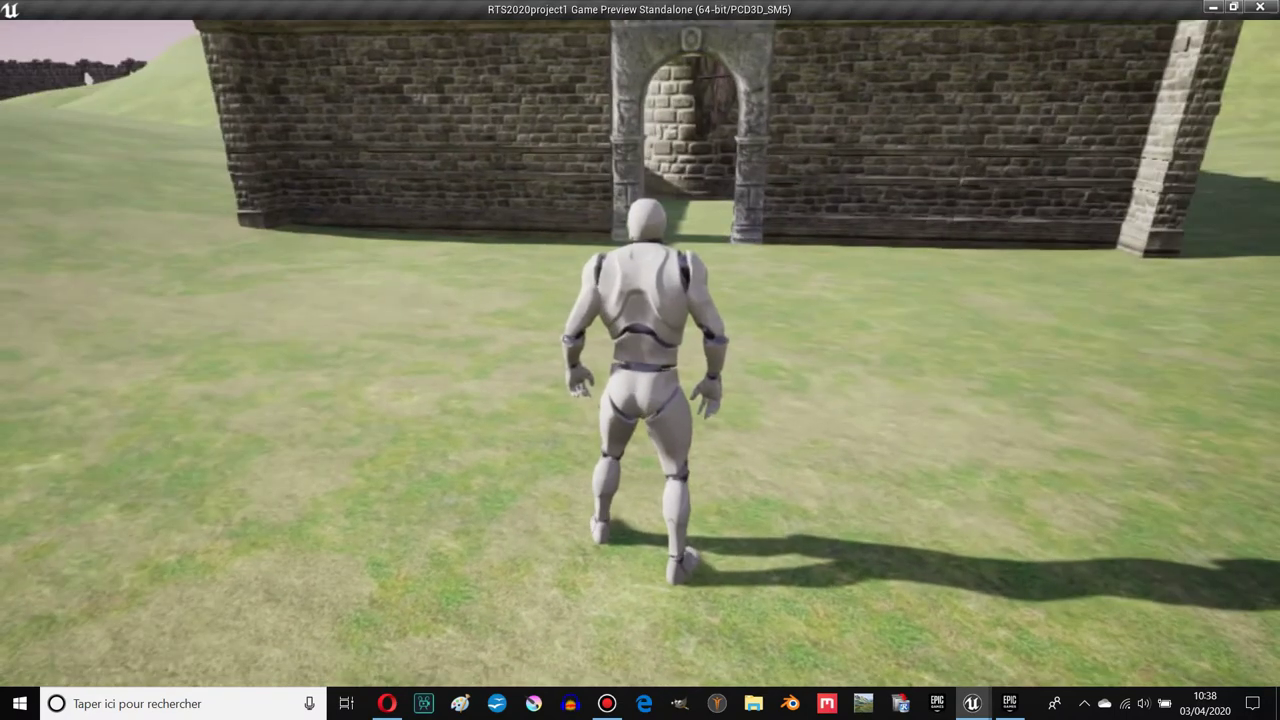
key(w)
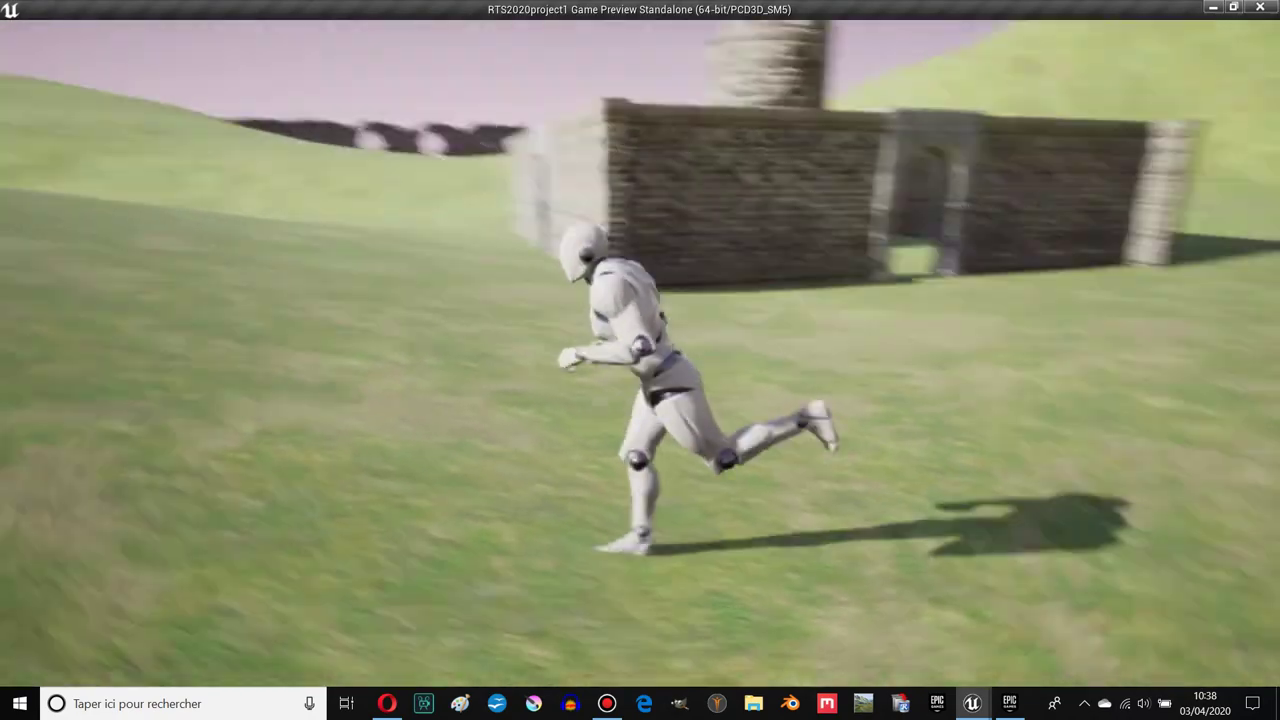
key(w)
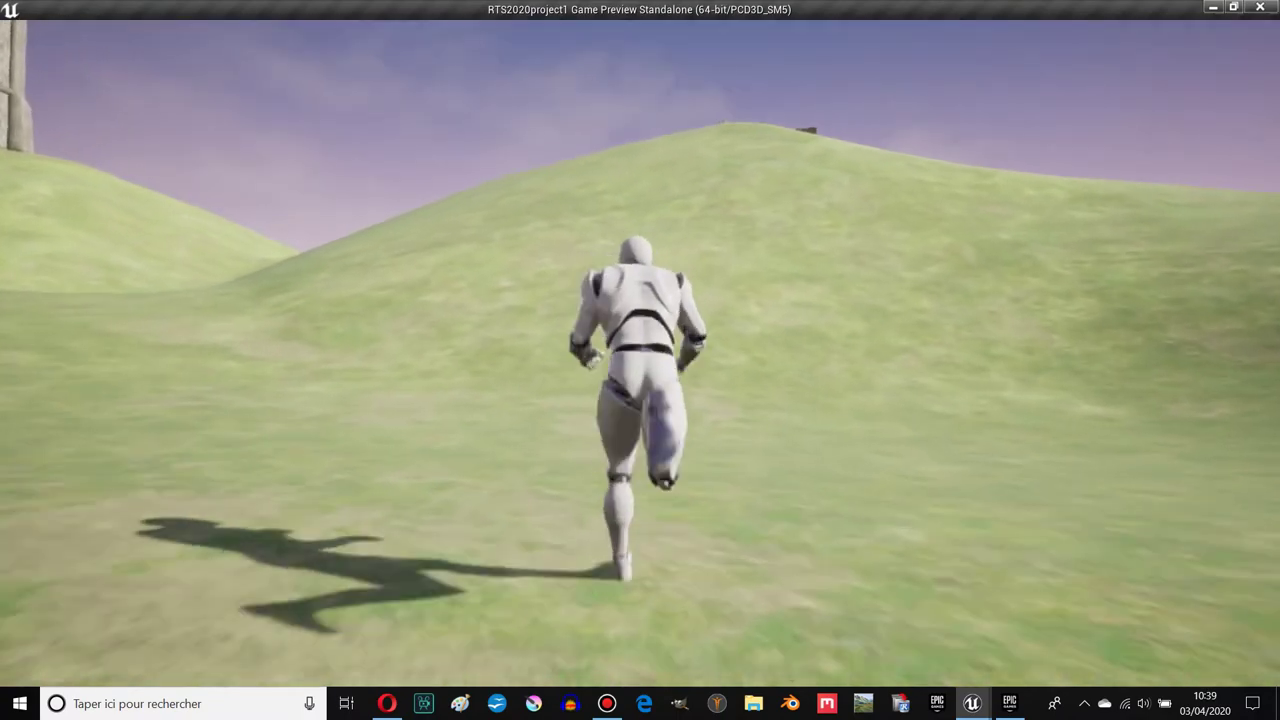
key(w)
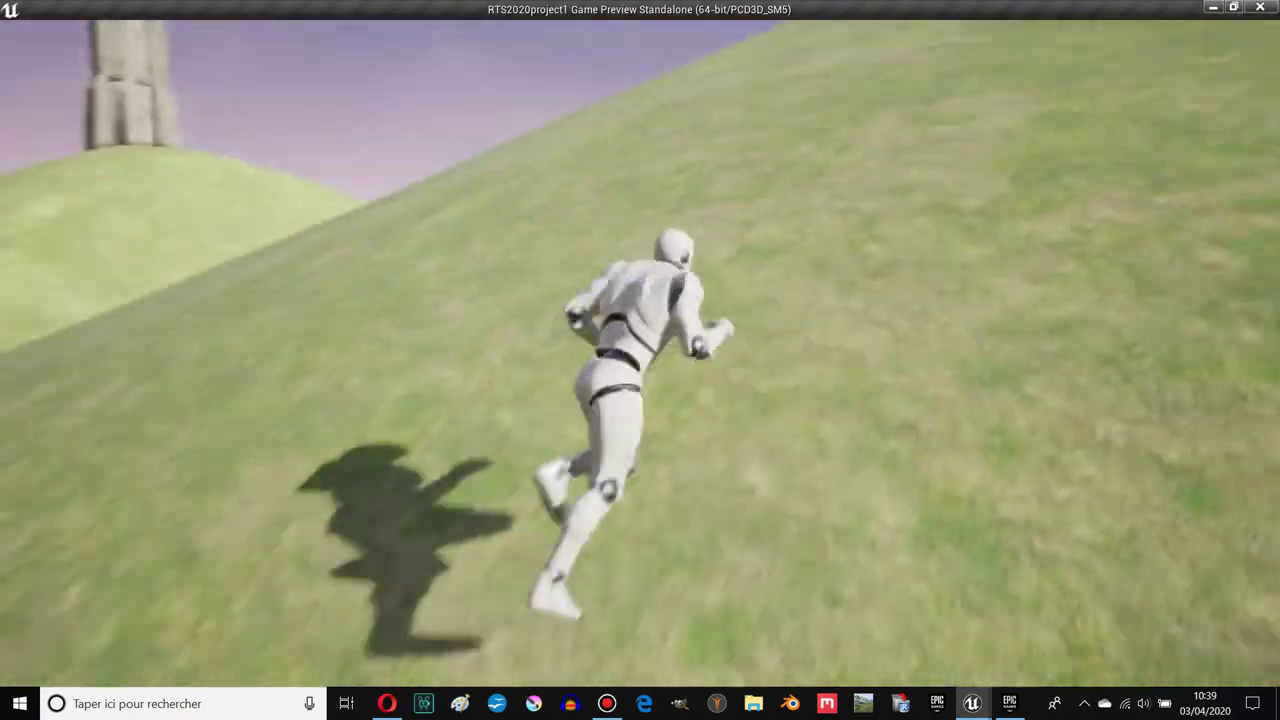
Step: Run the character up to the hilltop, then end the play test with Esc
key(w)
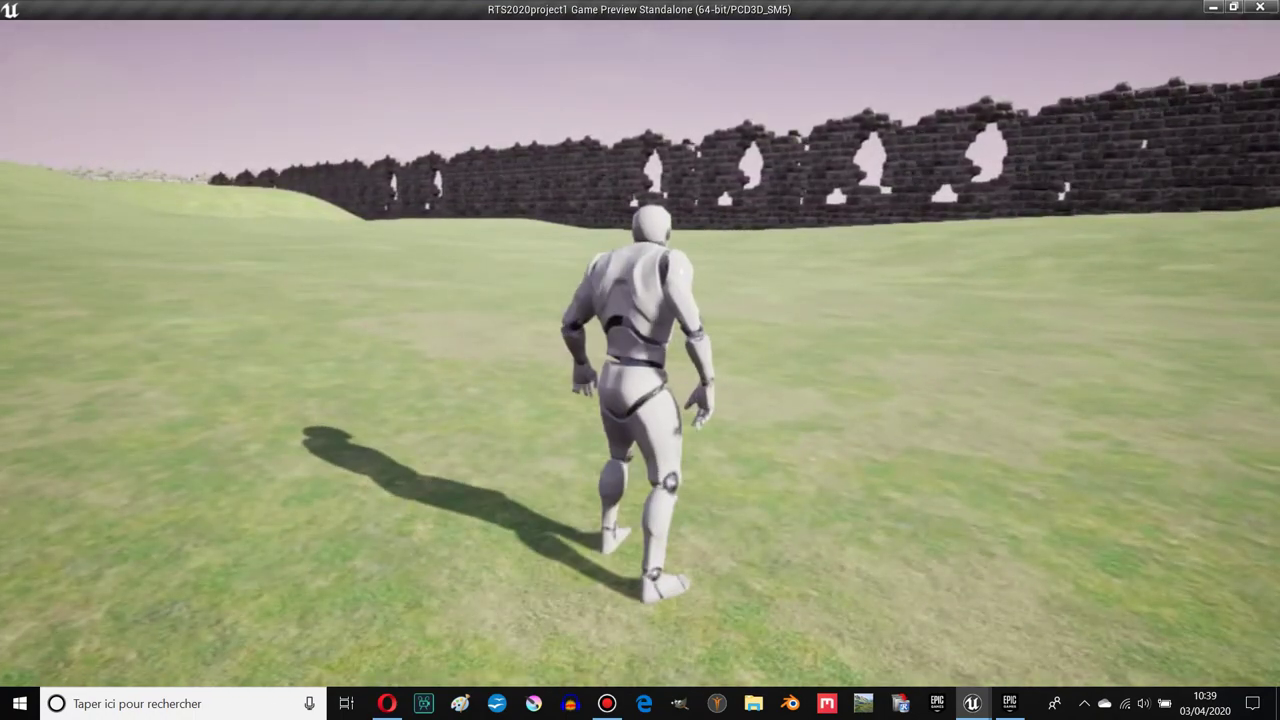
key(Escape)
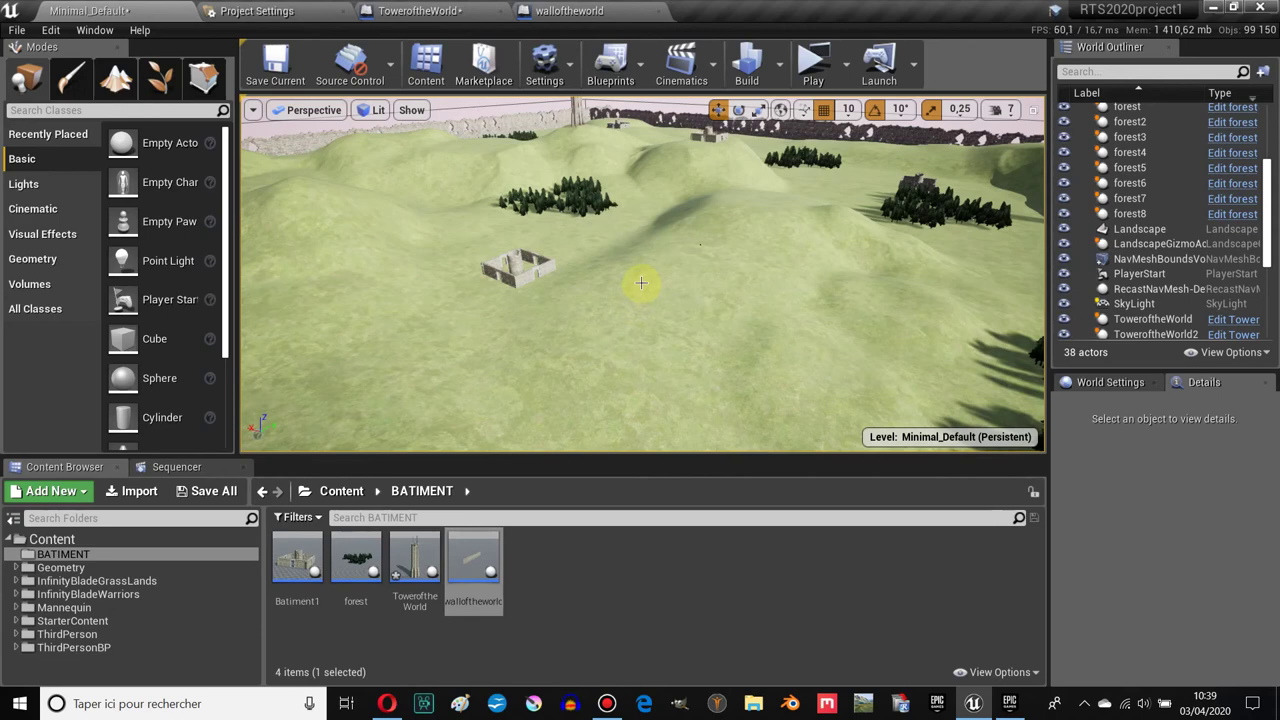
right_drag(646, 294, 630, 262)
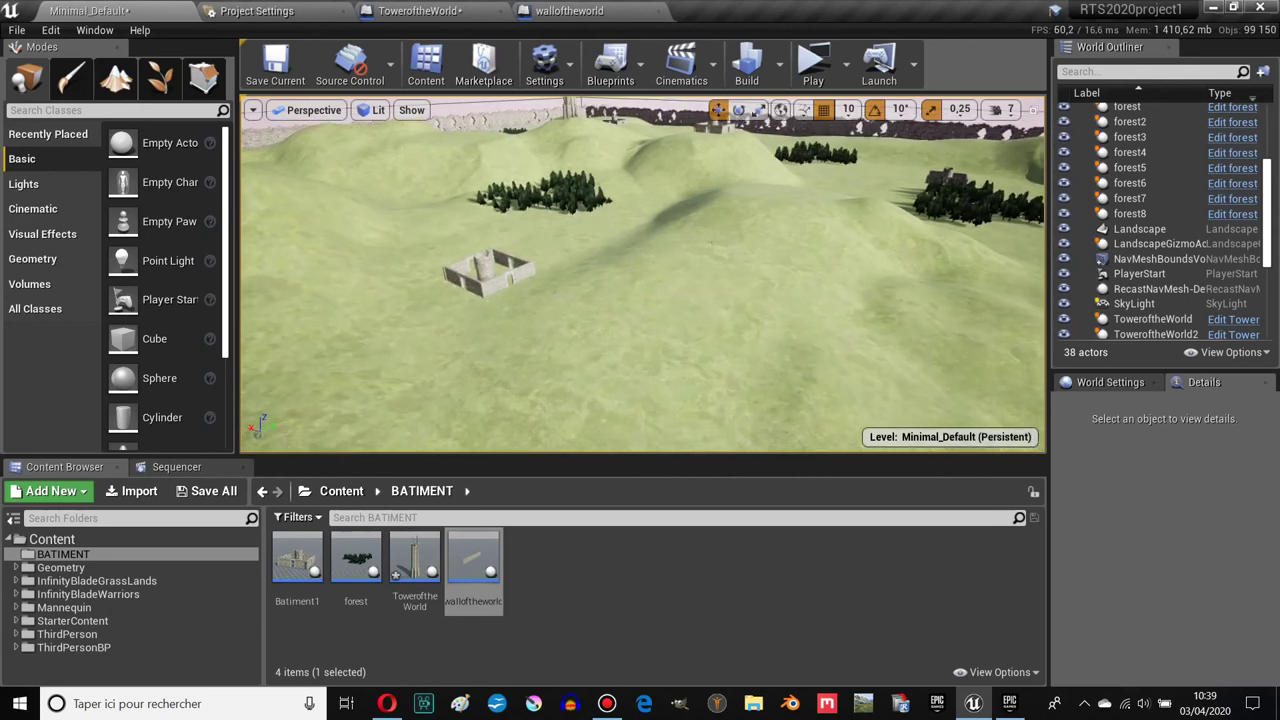
right_drag(630, 262, 616, 306)
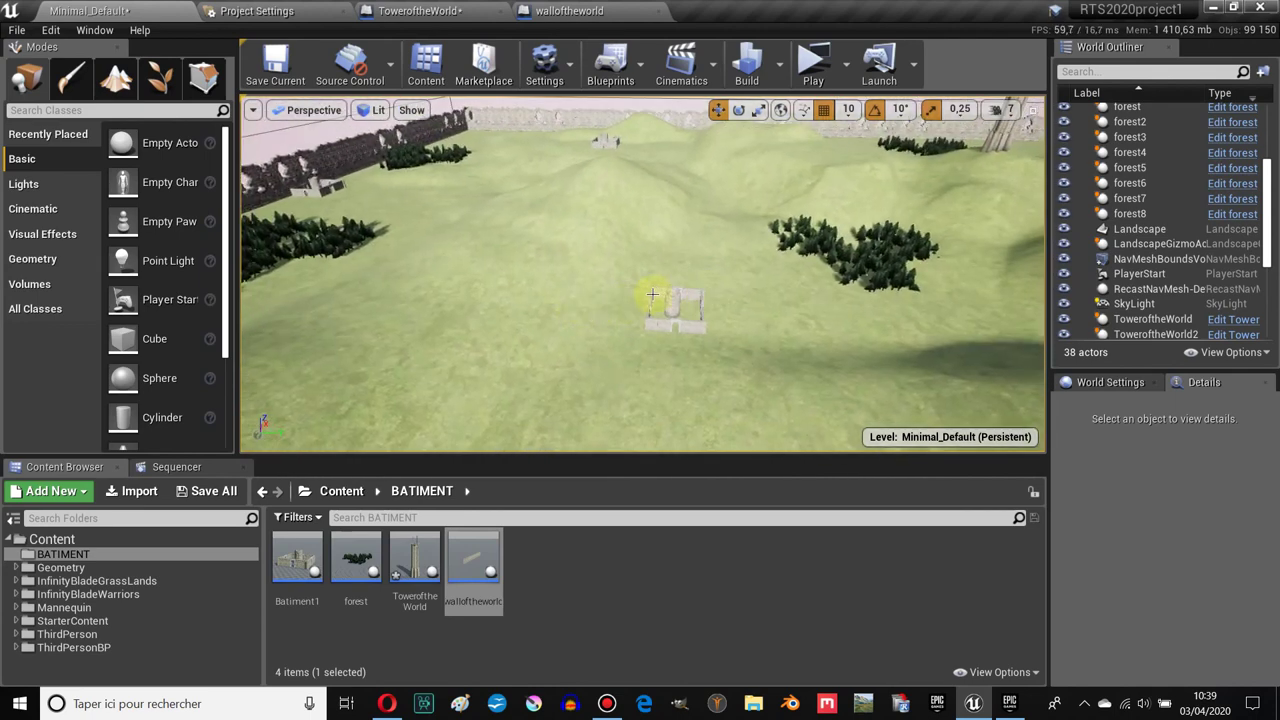